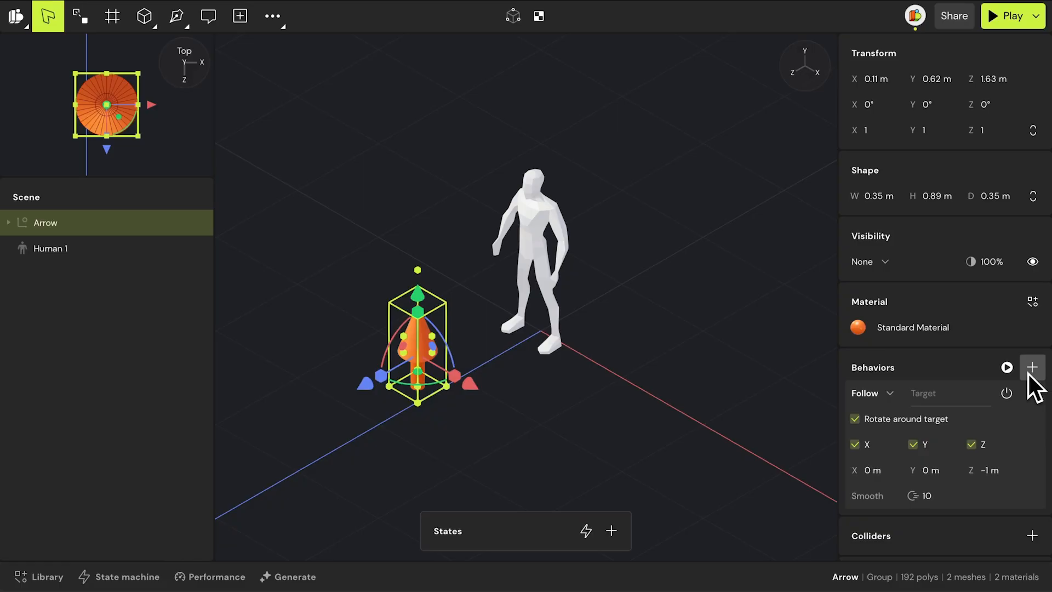
Set Human 1 as the target of the arrow's Follow behavior
click(985, 403)
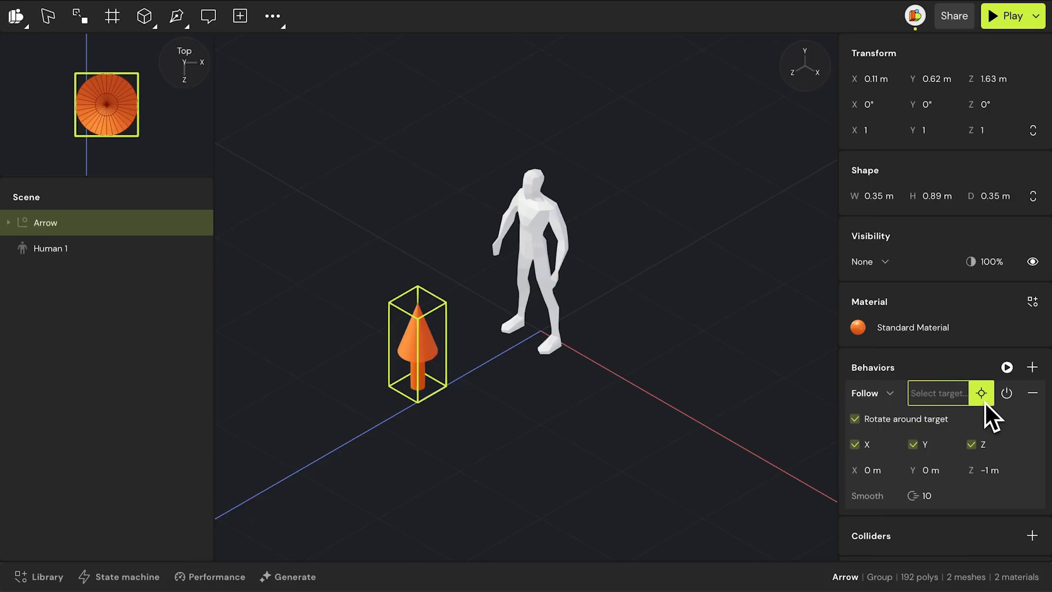
click(527, 209)
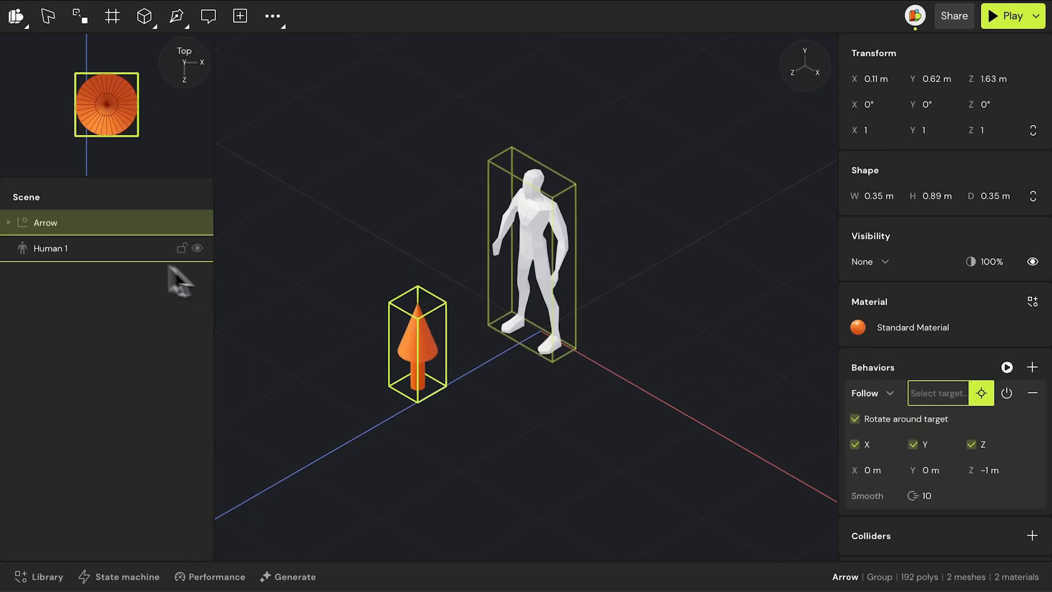
click(102, 248)
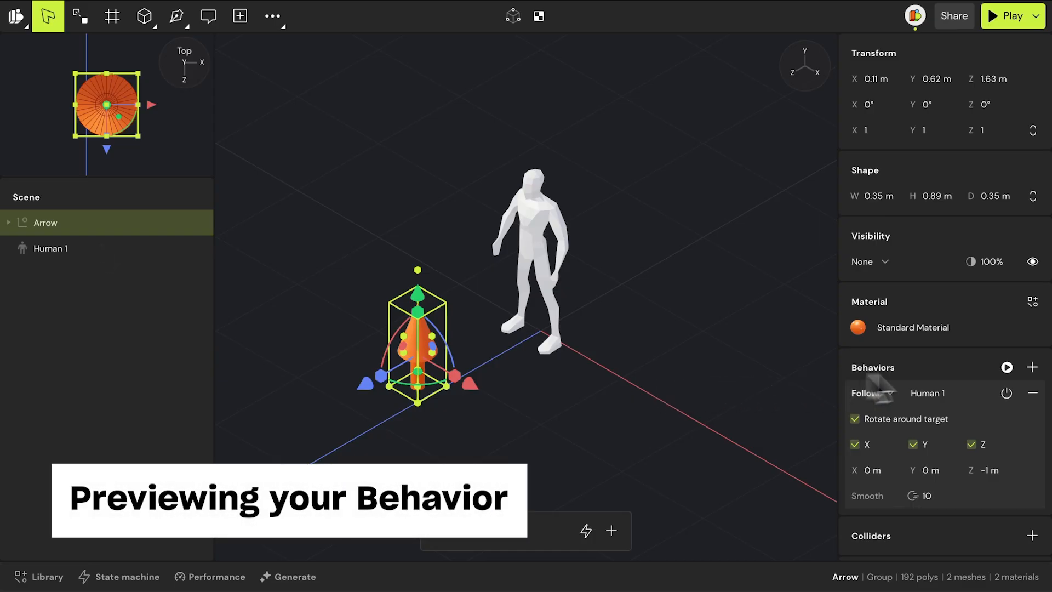
Preview the arrow's behavior while moving Human 1, then undo the move and stop the preview
click(1000, 366)
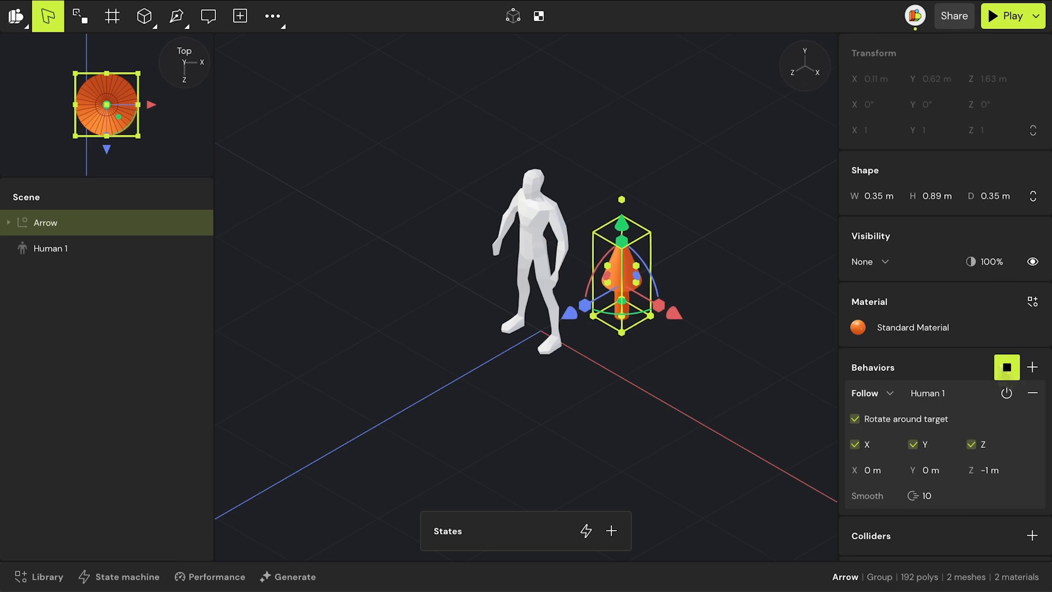
drag(672, 478, 557, 435)
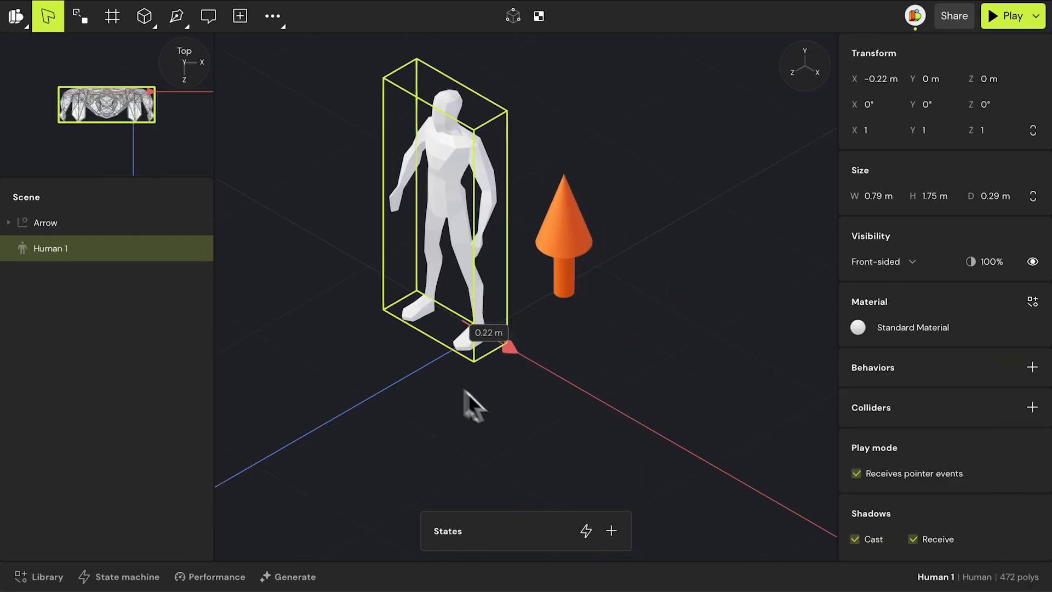
key(super+z)
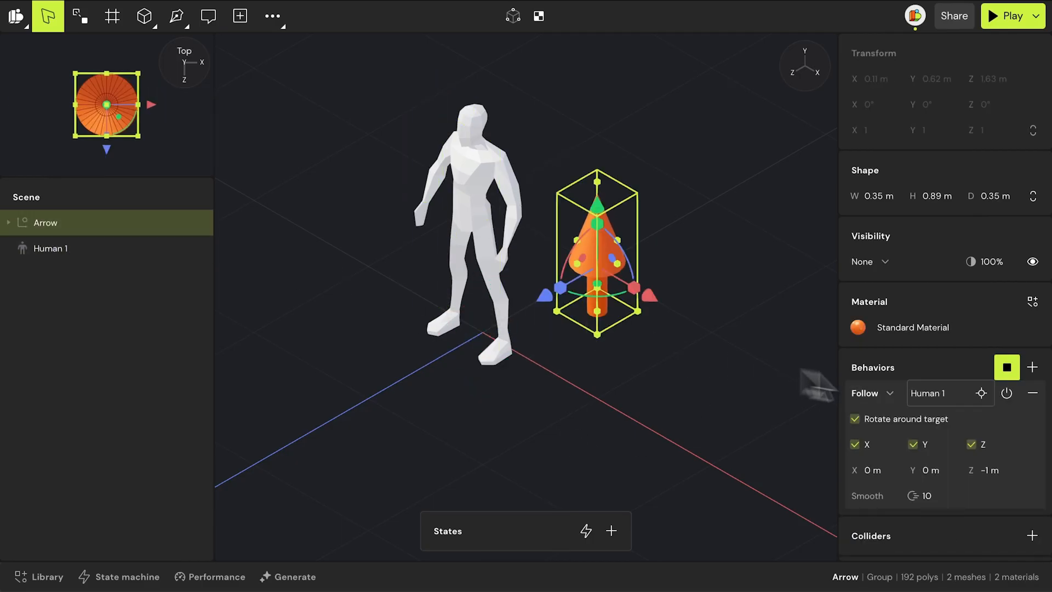
click(1005, 368)
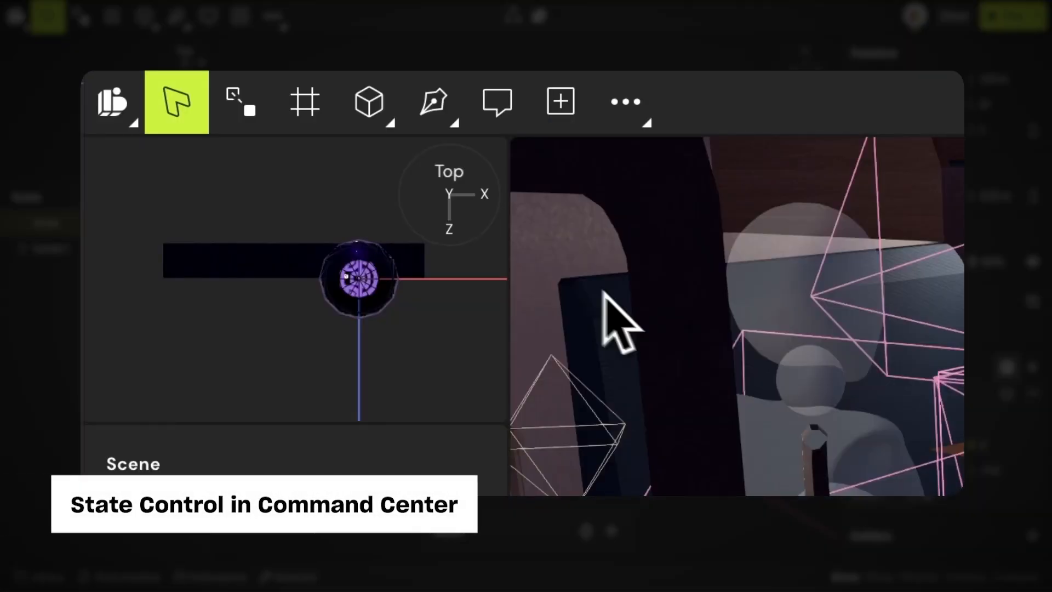
Search the commands for "play" and run Play all behaviors
click(131, 116)
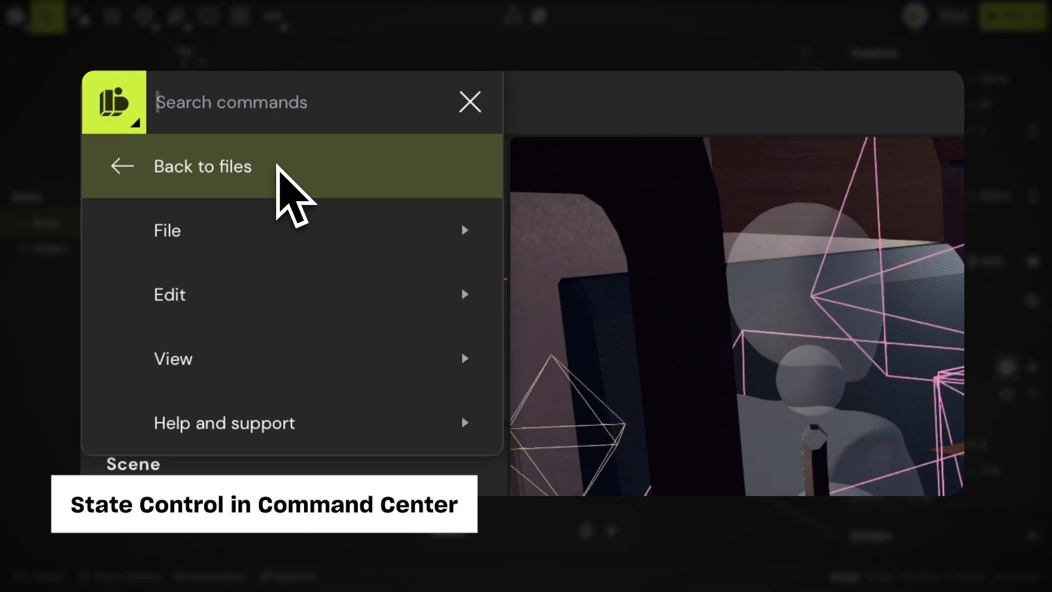
text(play)
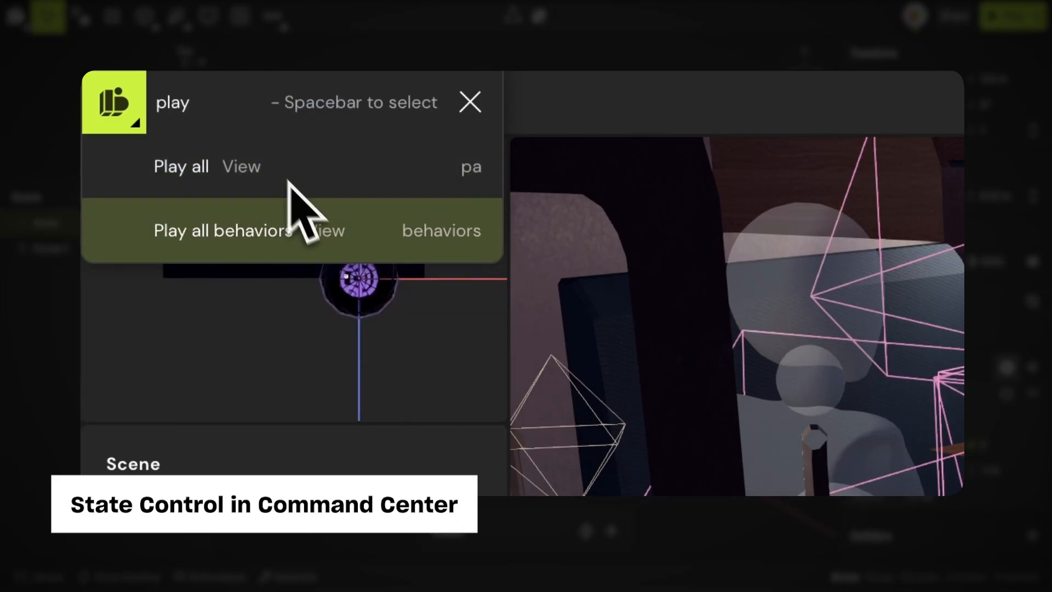
click(306, 212)
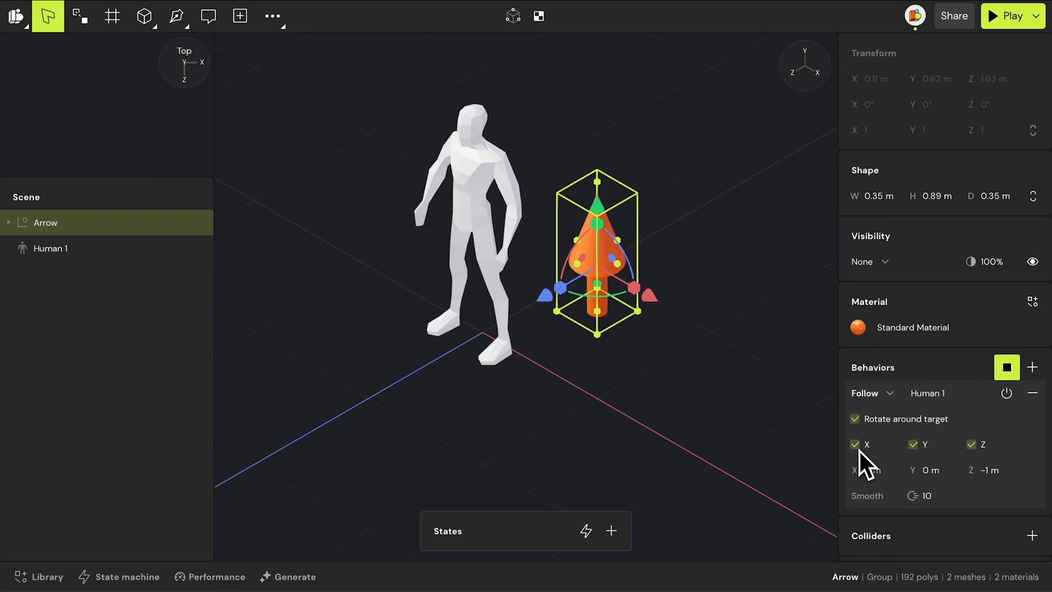
Turn off X-axis following for the arrow, restart the behavior preview and move Human 1 to test it
click(856, 447)
click(1006, 369)
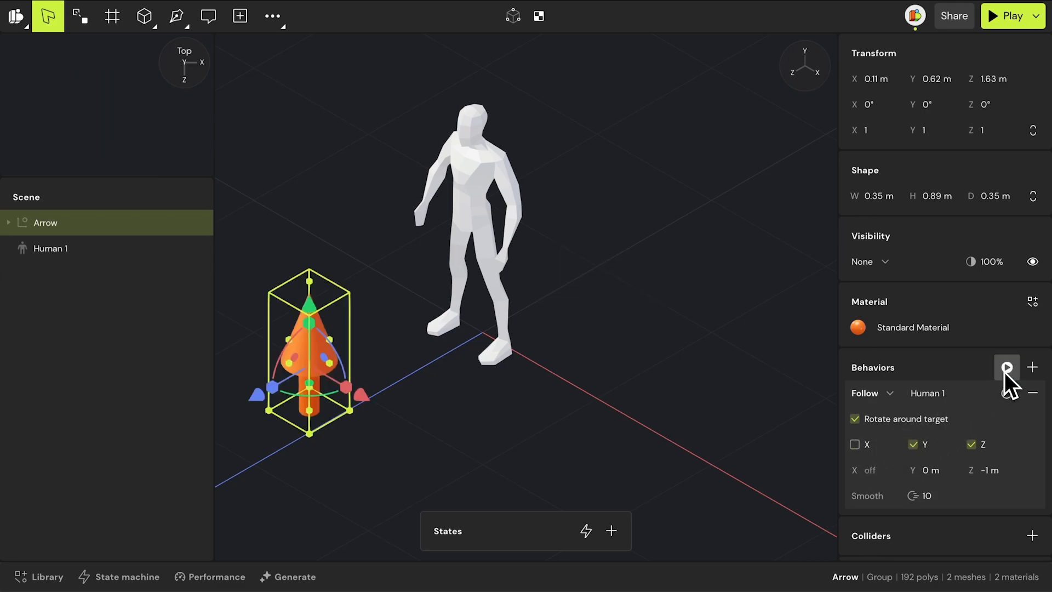
click(1006, 368)
click(712, 369)
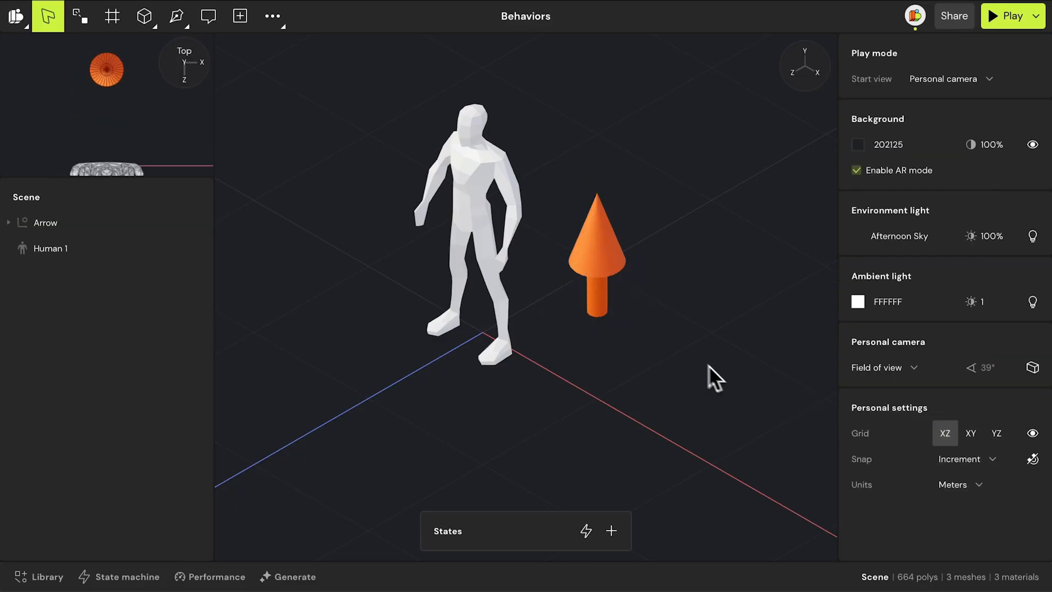
click(463, 245)
drag(478, 366, 548, 351)
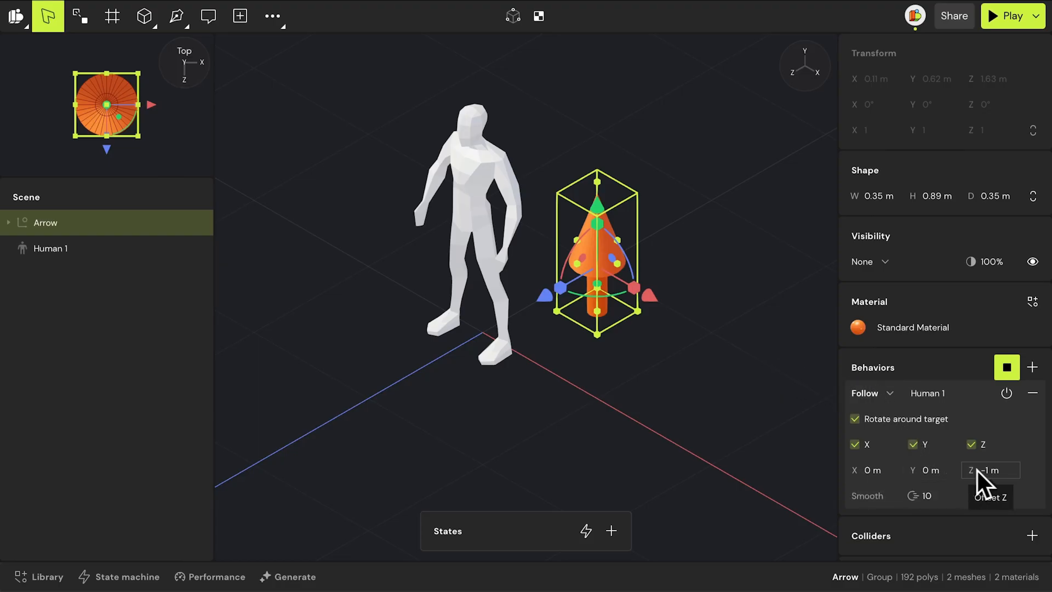
Set the Follow behavior's smooth factor to 0 and move Human 1 to test the arrow's response
key(Escape)
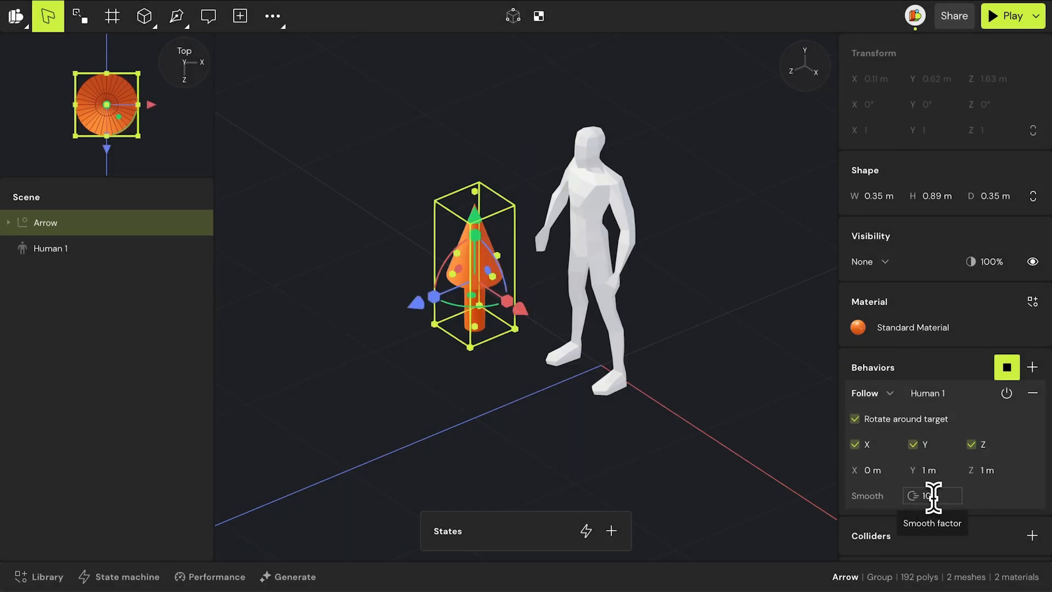
text(0)
key(Return)
click(747, 420)
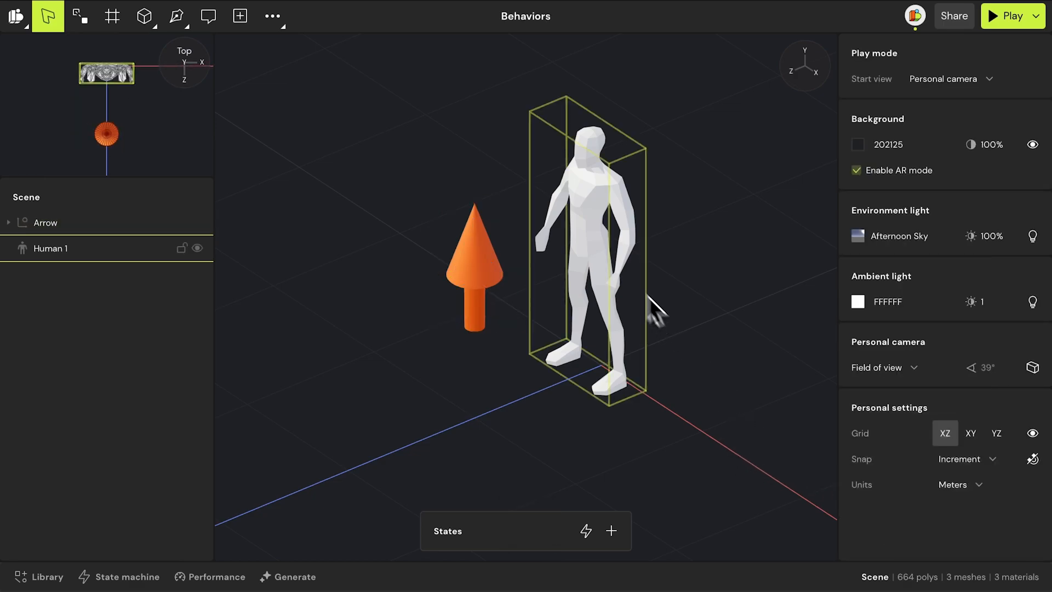
click(647, 326)
drag(651, 397, 693, 481)
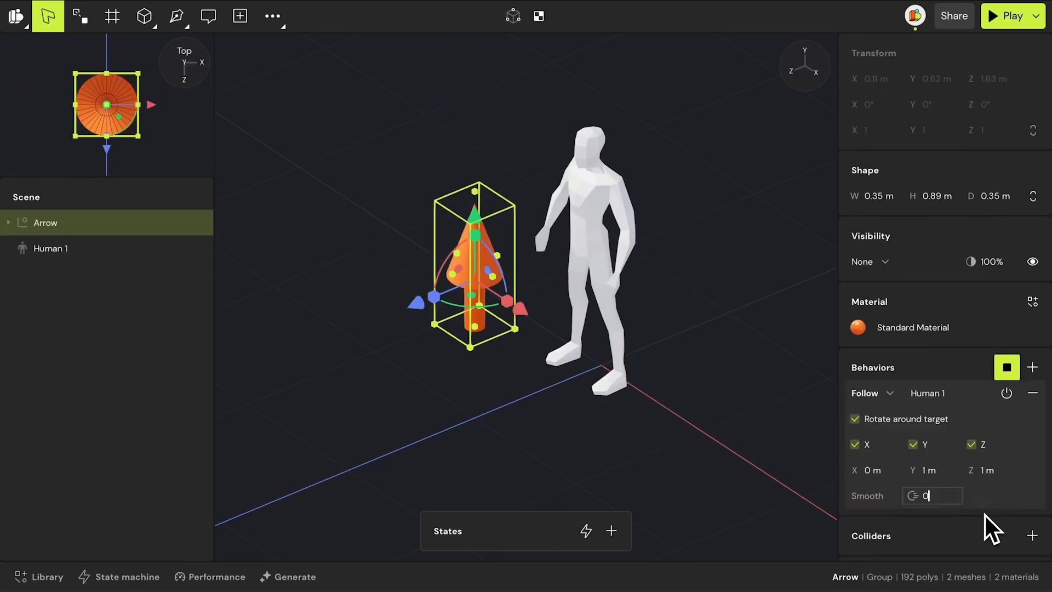
Re-enter the smooth factor as 0 and move Human 1 again to compare how the arrow follows
key(super+a)
text(0)
key(Return)
click(695, 392)
click(638, 321)
mouse_move(764, 476)
mouse_down()
mouse_move(522, 315)
mouse_move(753, 483)
mouse_up()
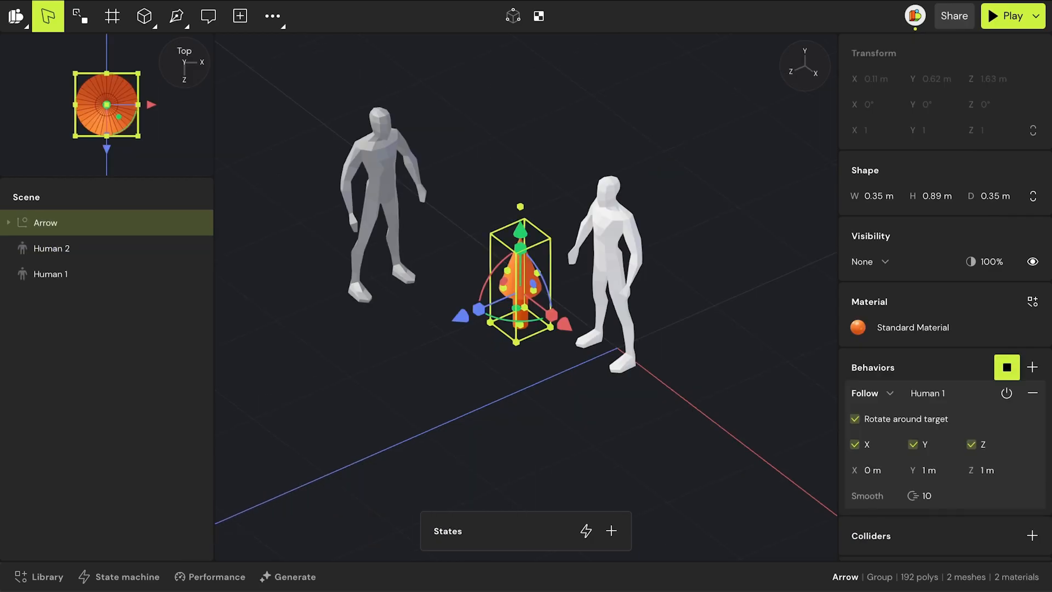
Add a second behavior to the arrow, change its type to Look at and target Human 2
click(1033, 369)
scroll(995, 383, down, 5)
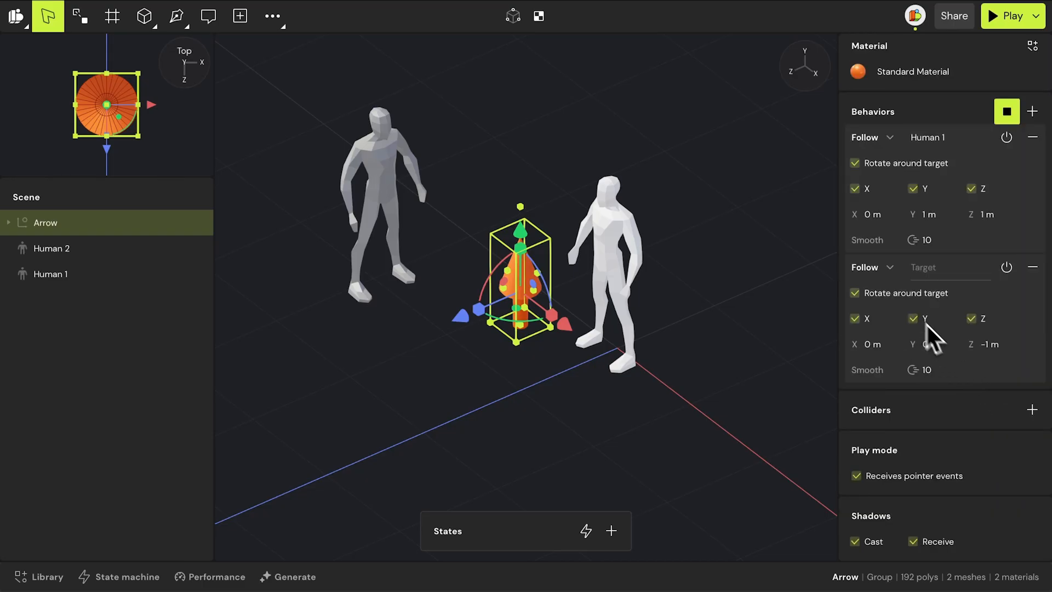
click(895, 275)
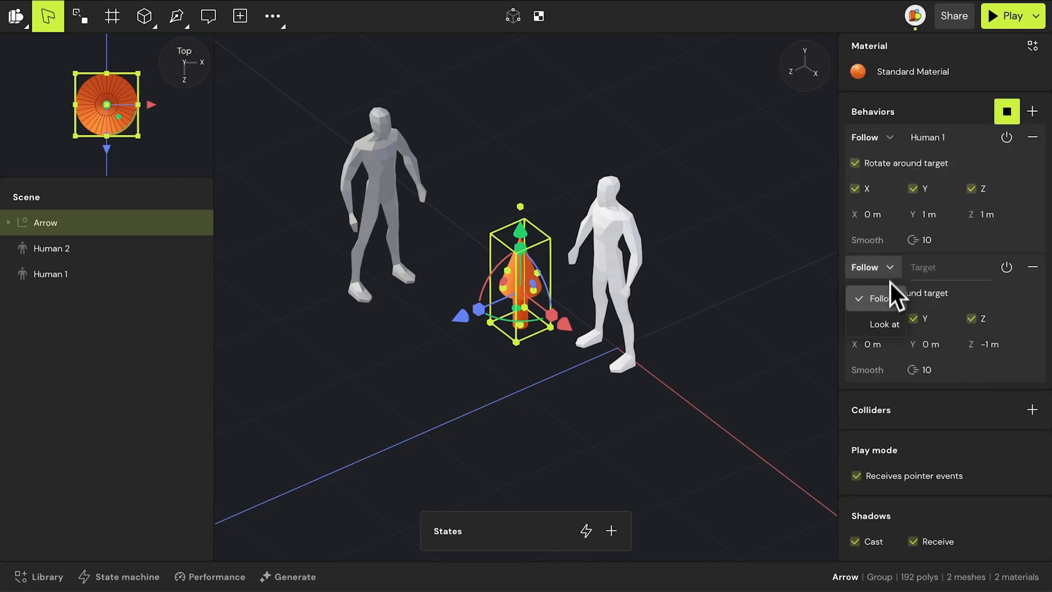
click(878, 322)
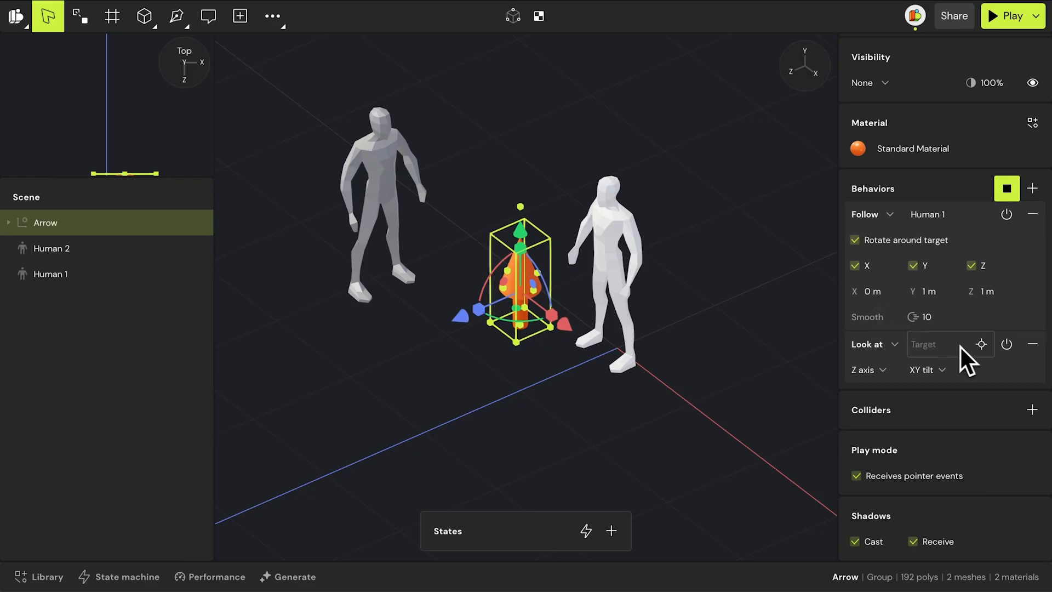
click(981, 345)
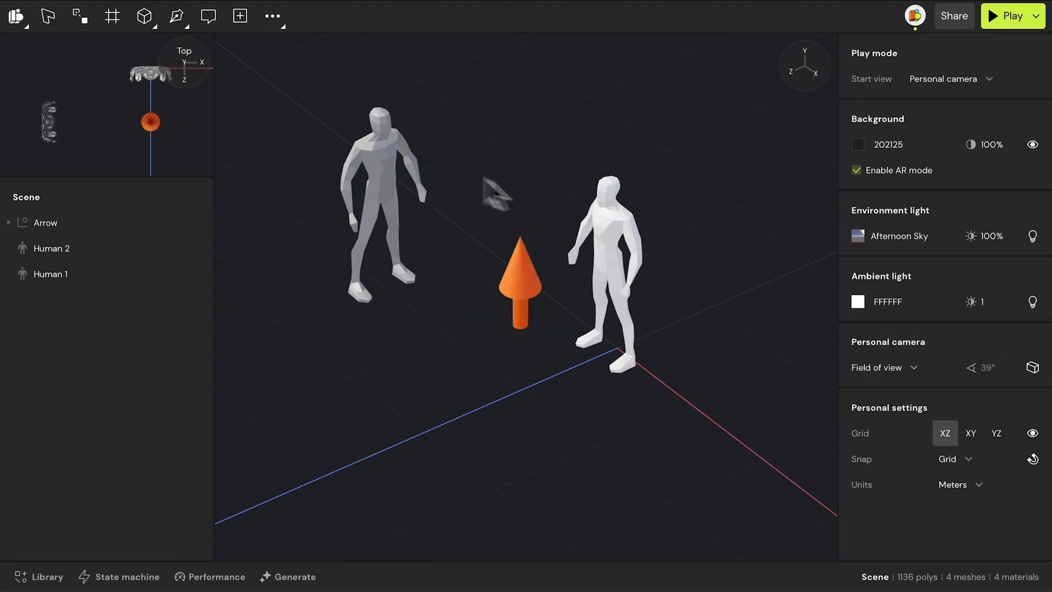
click(399, 178)
Preview the arrow's behaviors and set the Look at behavior's axis to Y axis
click(1010, 320)
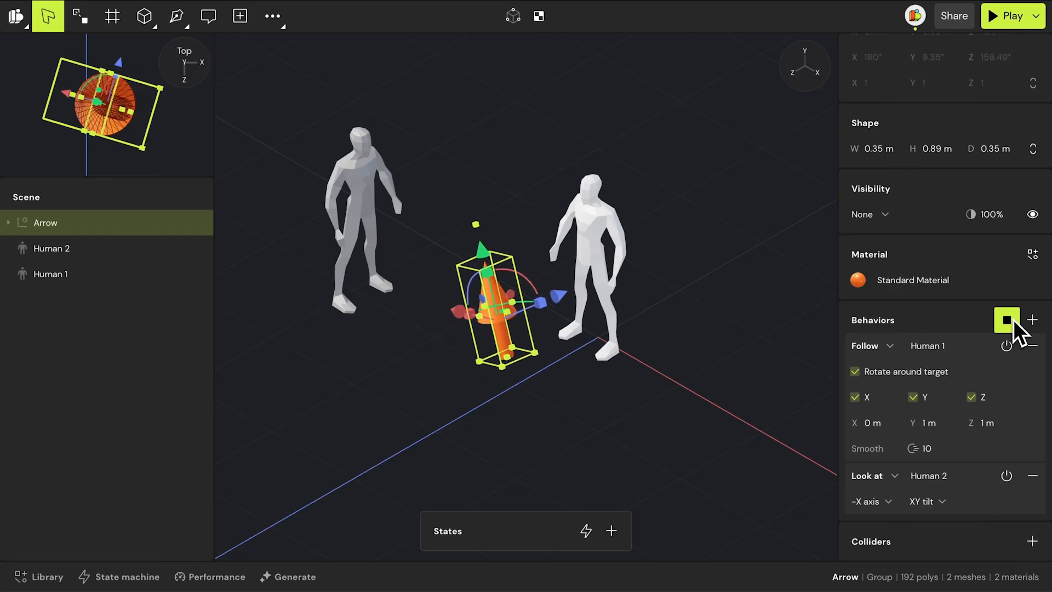
click(888, 501)
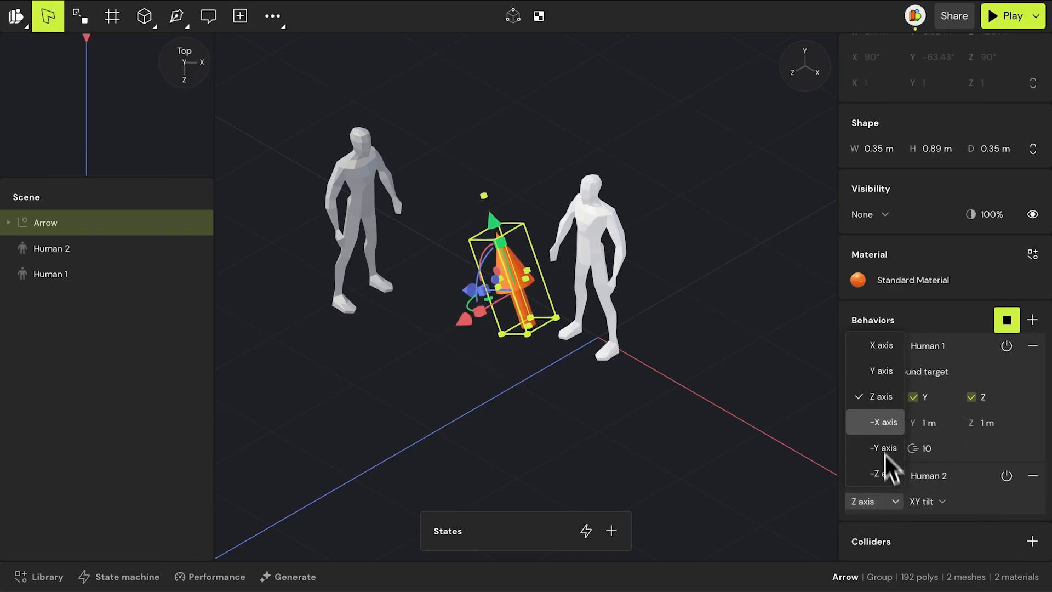
click(877, 371)
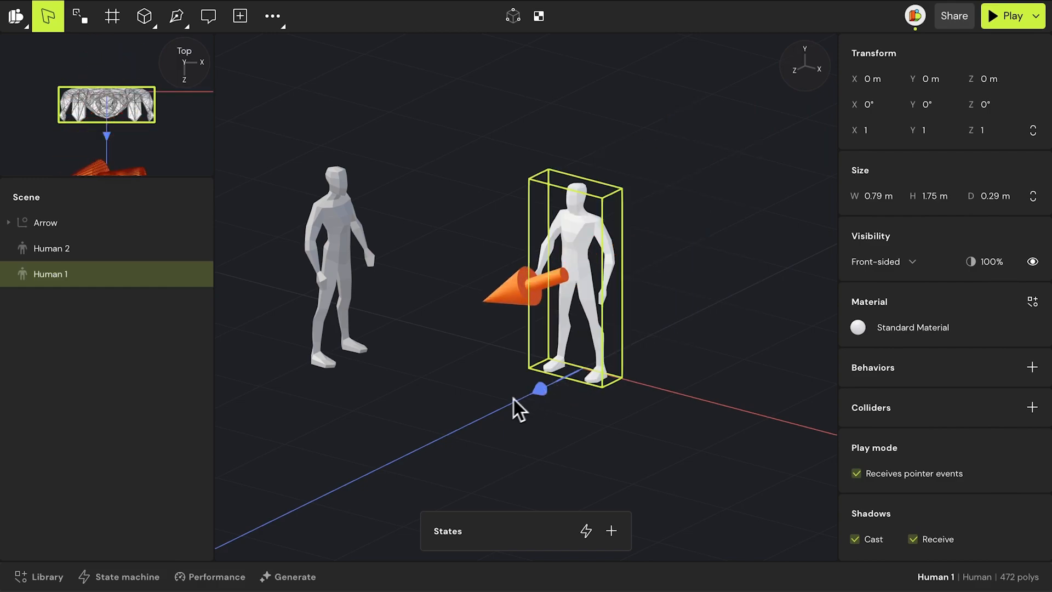
Move and rotate Human 1 to check how the arrow follows it while pointing at Human 2
drag(517, 409, 505, 314)
click(505, 314)
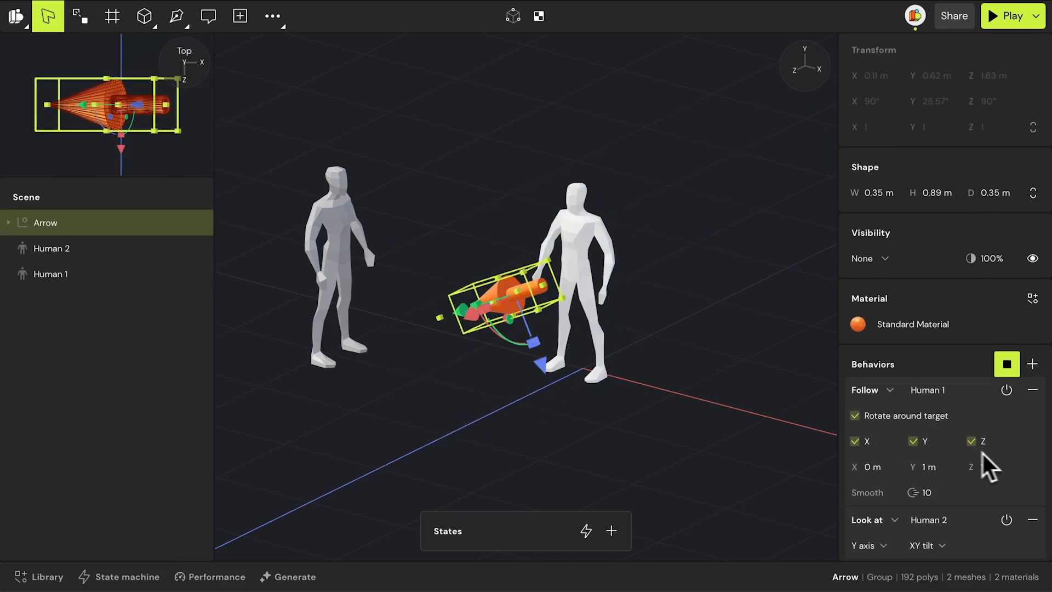
scroll(981, 452, down, 2)
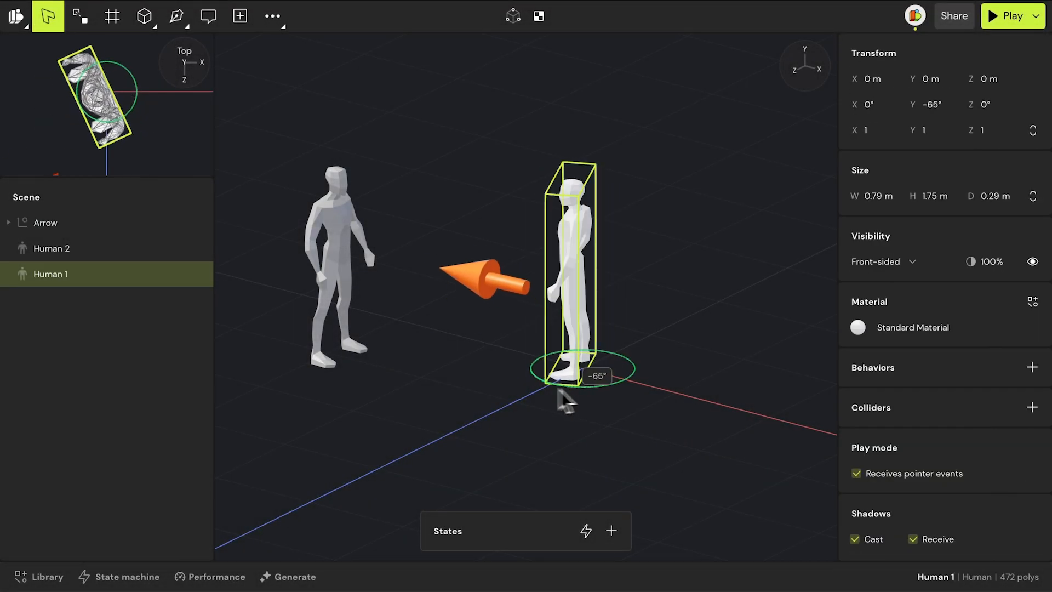
drag(564, 399, 733, 329)
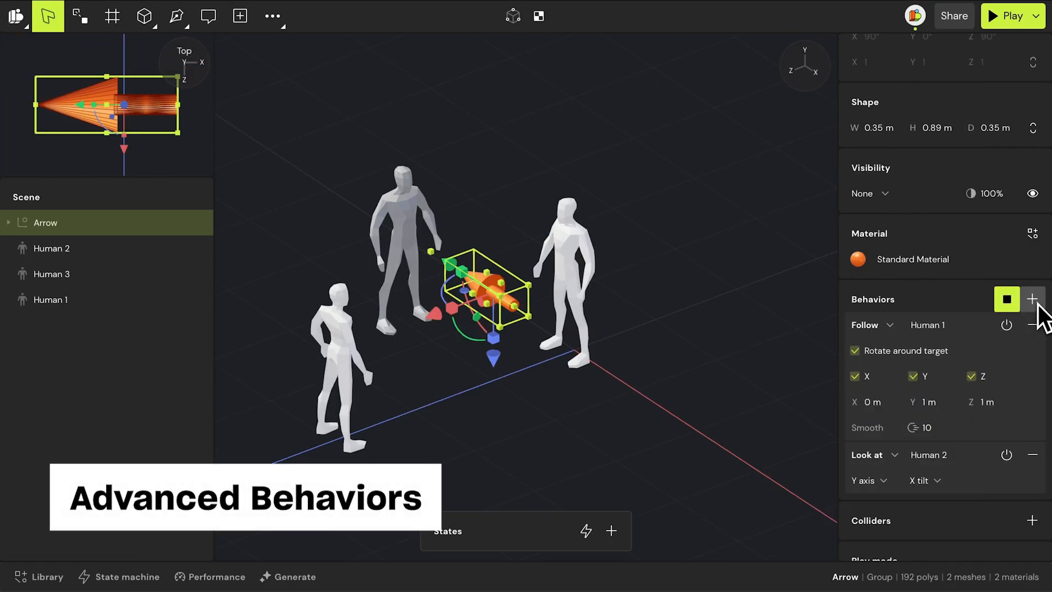
Add another Follow behavior to the arrow with Human 3 as its target
click(1035, 300)
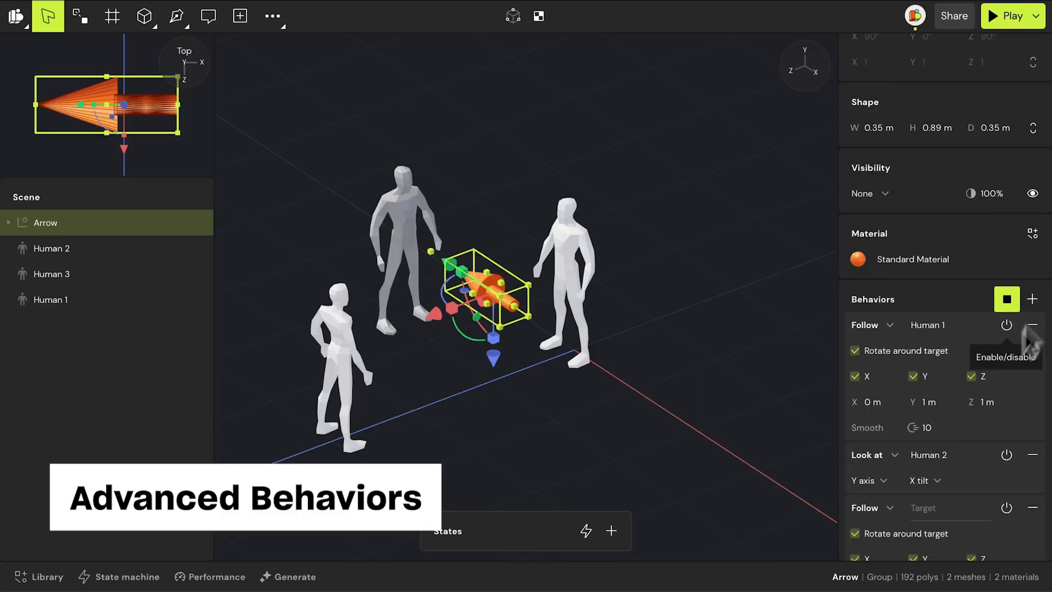
scroll(978, 512, down, 1)
click(986, 439)
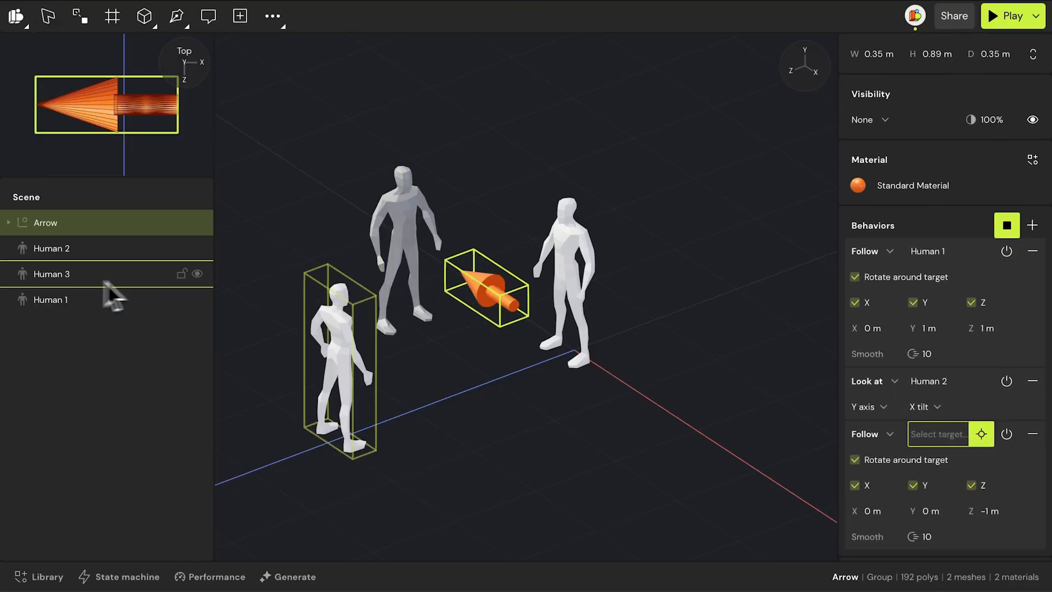
click(69, 281)
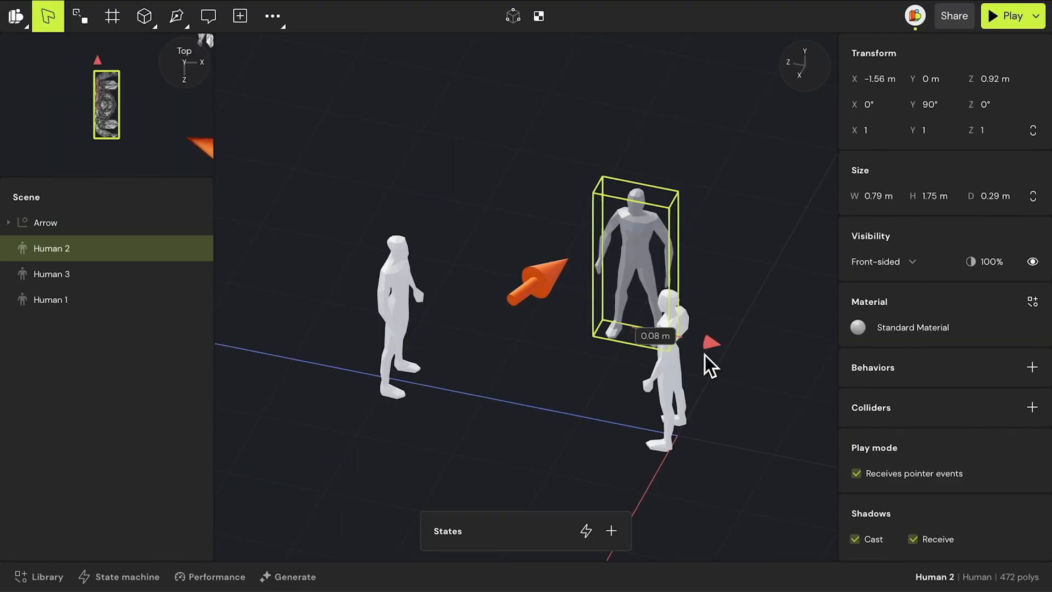
Undo the recent test moves of the human figures
key(super+z)
key(super+z)
key(super+z)
key(super+z)
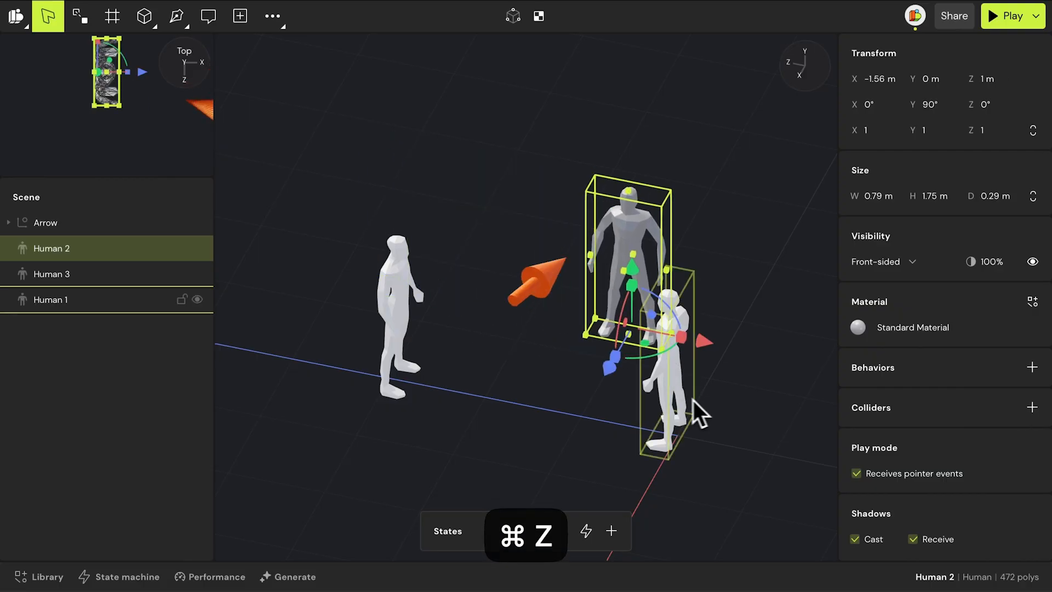
Move Human 1 away from the scene's origin, farther from Human 3
mouse_move(602, 423)
mouse_down()
mouse_move(767, 455)
mouse_move(464, 403)
mouse_move(729, 438)
mouse_move(592, 414)
mouse_up()
right_drag(533, 412, 629, 428)
drag(608, 458, 752, 339)
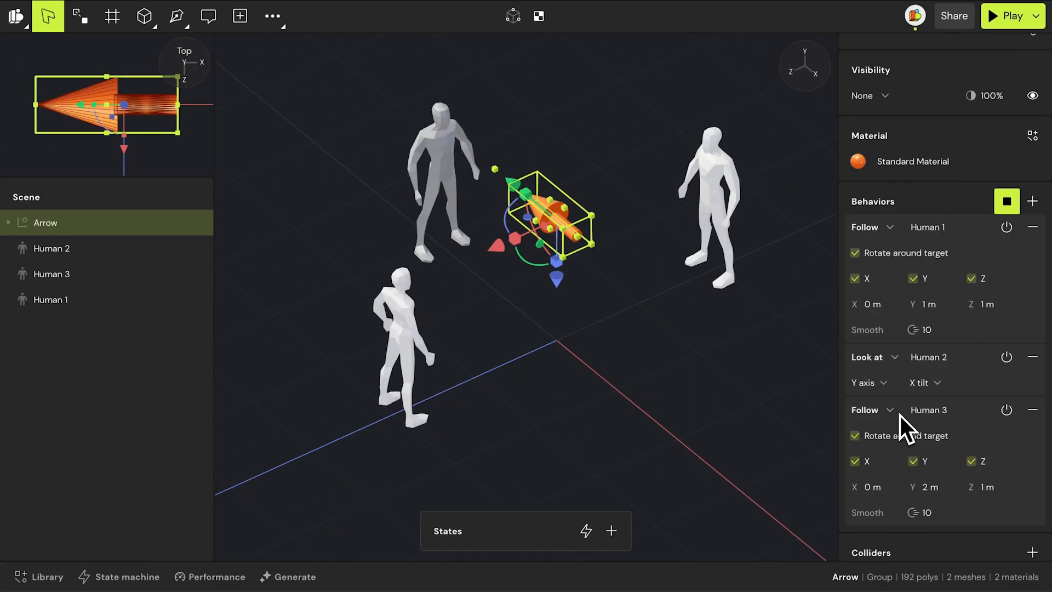
Disable the Follow Human 1 and Look at Human 2 behaviors, then restart the behavior preview
click(1009, 227)
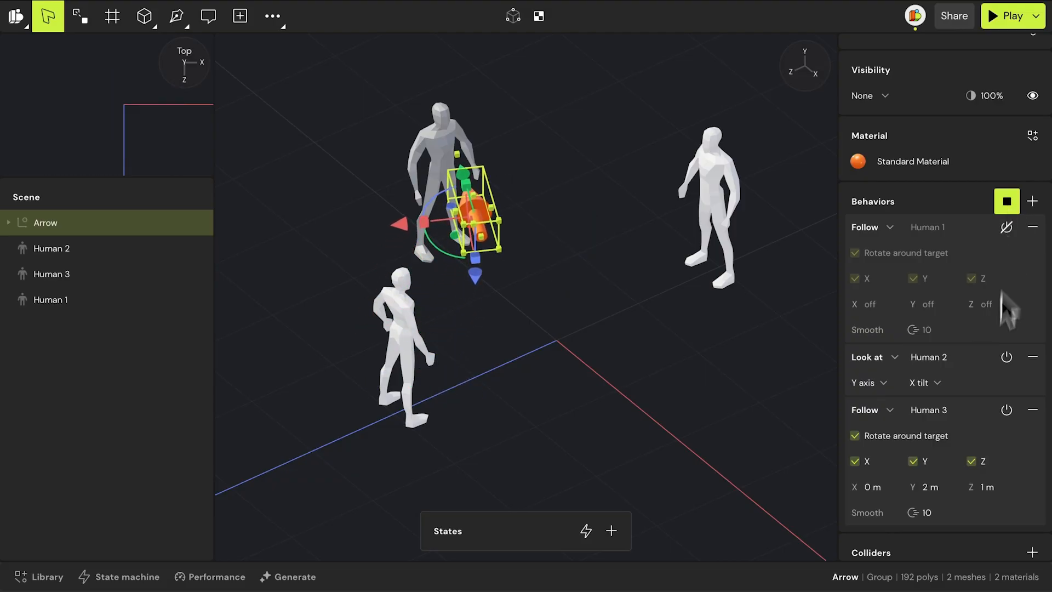
click(1006, 358)
click(1007, 201)
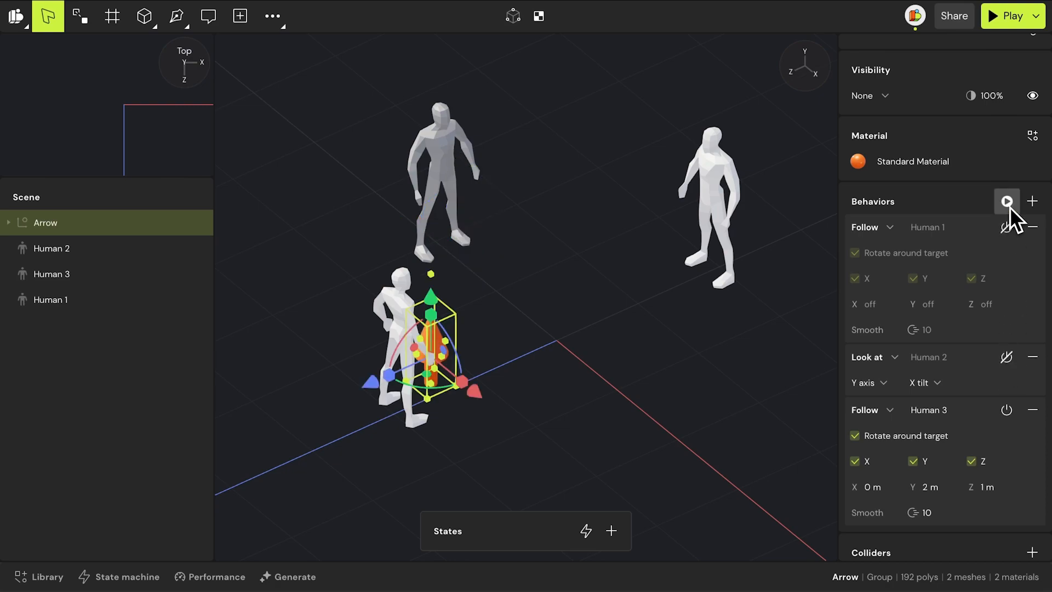
click(1007, 202)
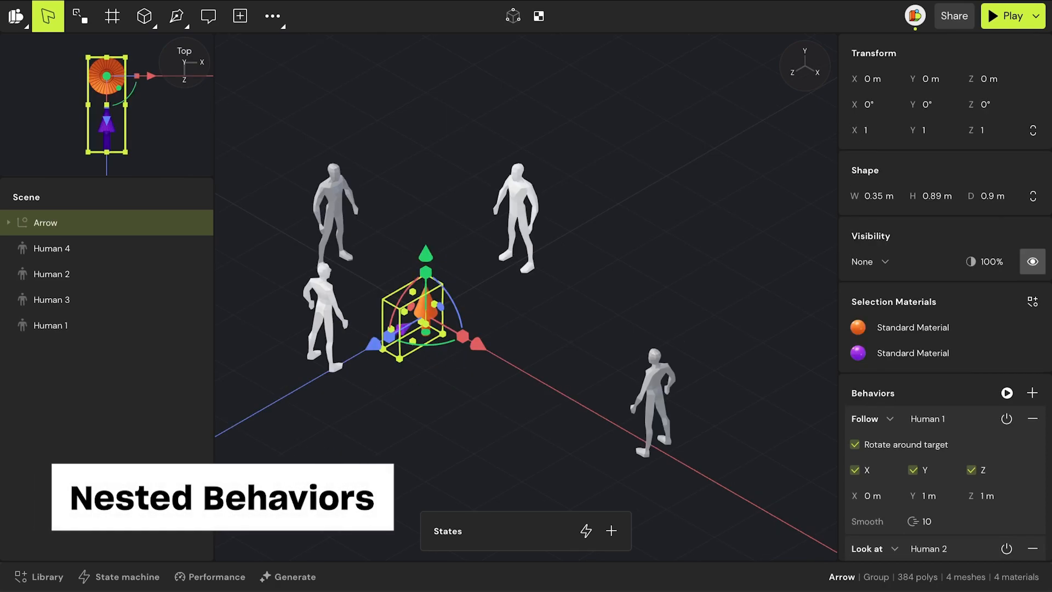
Preview the arrow's behaviors and set the nested Arrow 1's Look at target to the human figure standing near the red X axis
click(1007, 393)
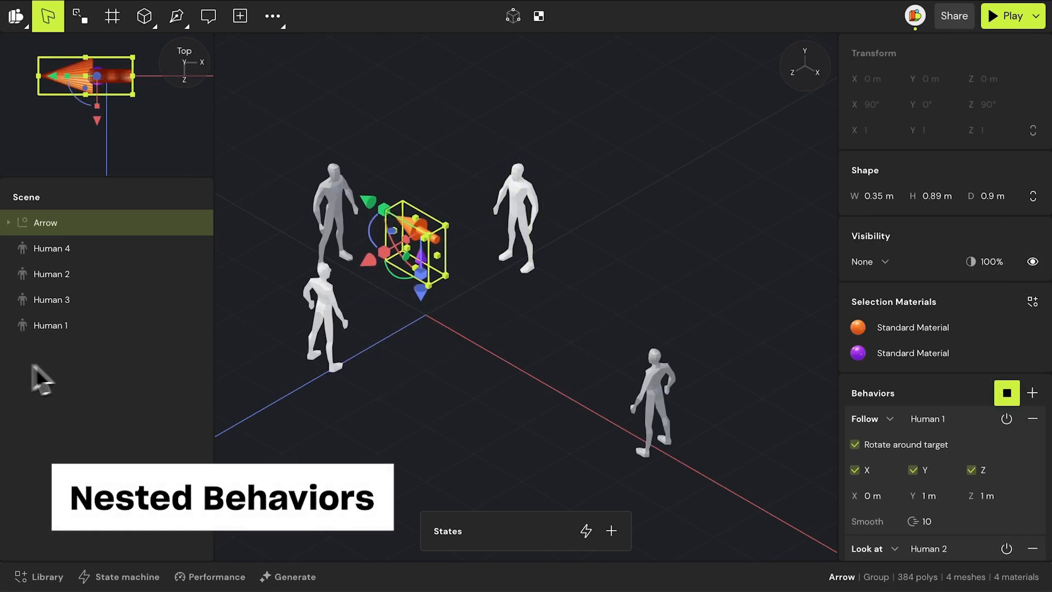
click(8, 222)
click(82, 248)
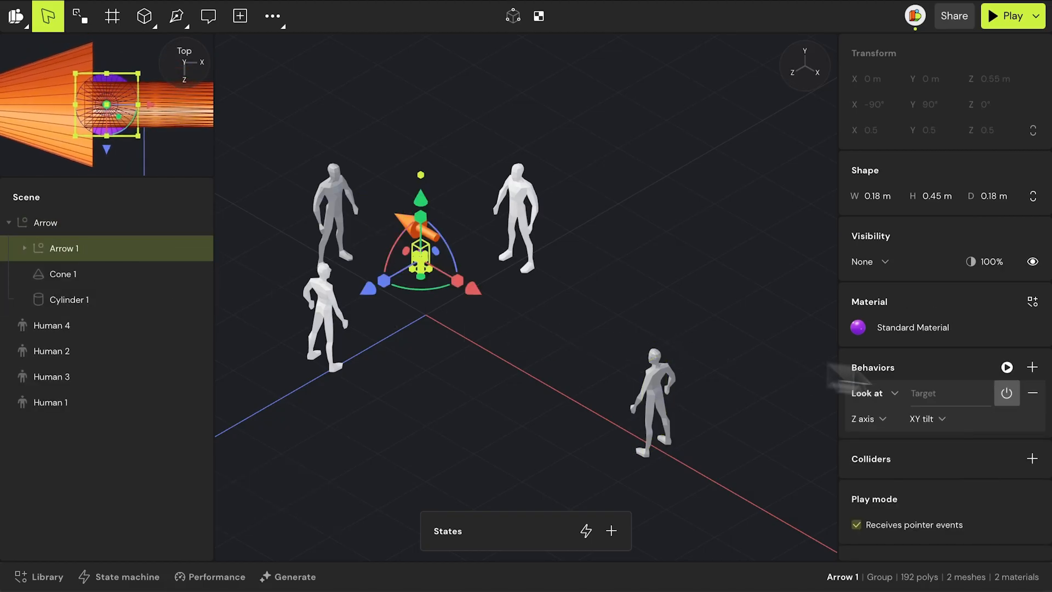
click(1011, 375)
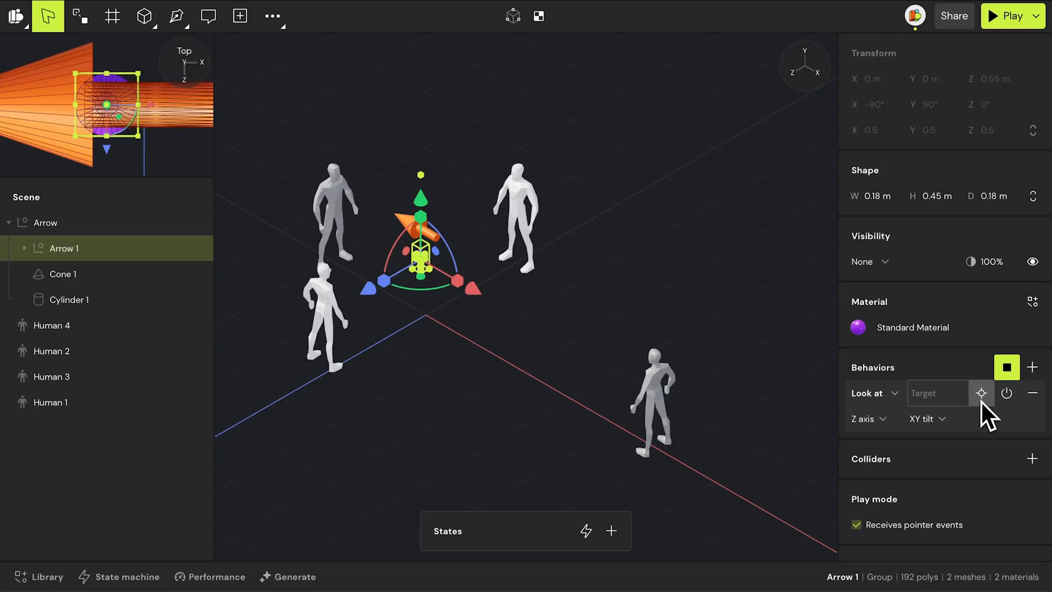
click(981, 400)
click(652, 413)
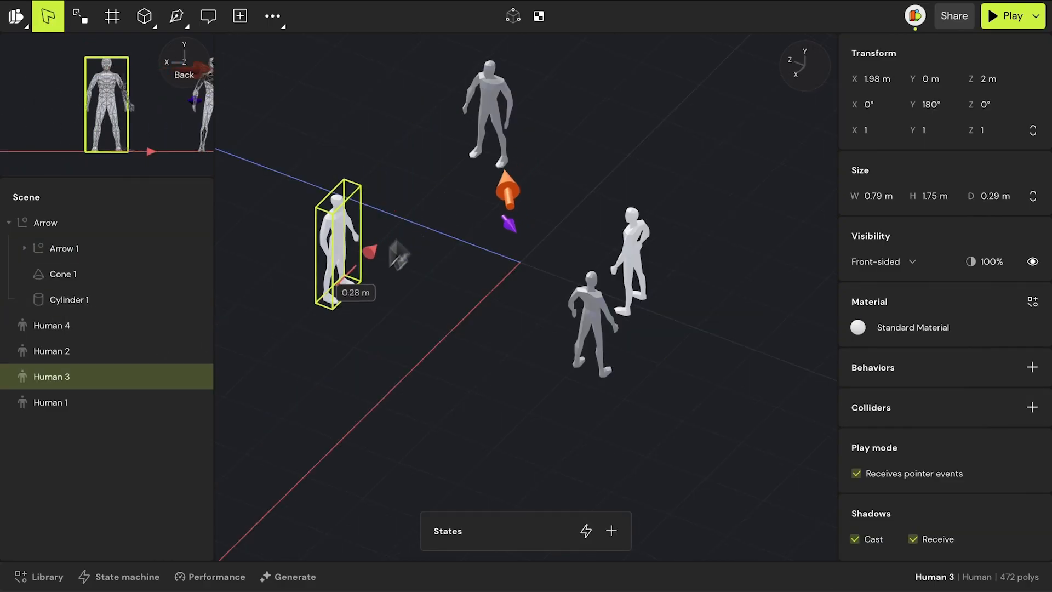
Move Human 3 along the X axis to test both arrows' reactions, then undo the test moves
drag(351, 294, 489, 229)
key(super+z)
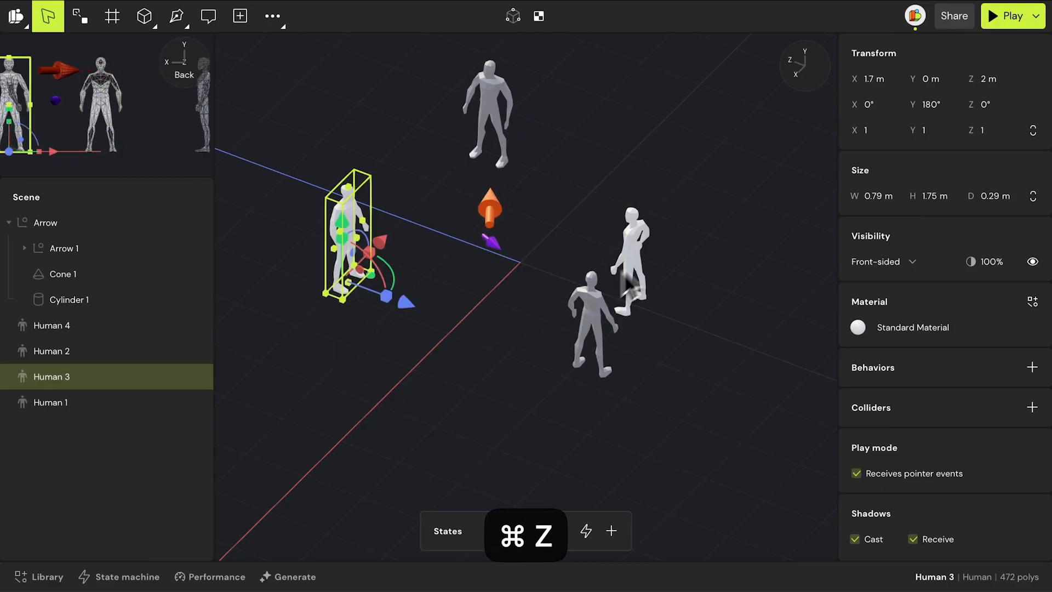
key(super+z)
key(super+z)
key(super+z)
key(super+z)
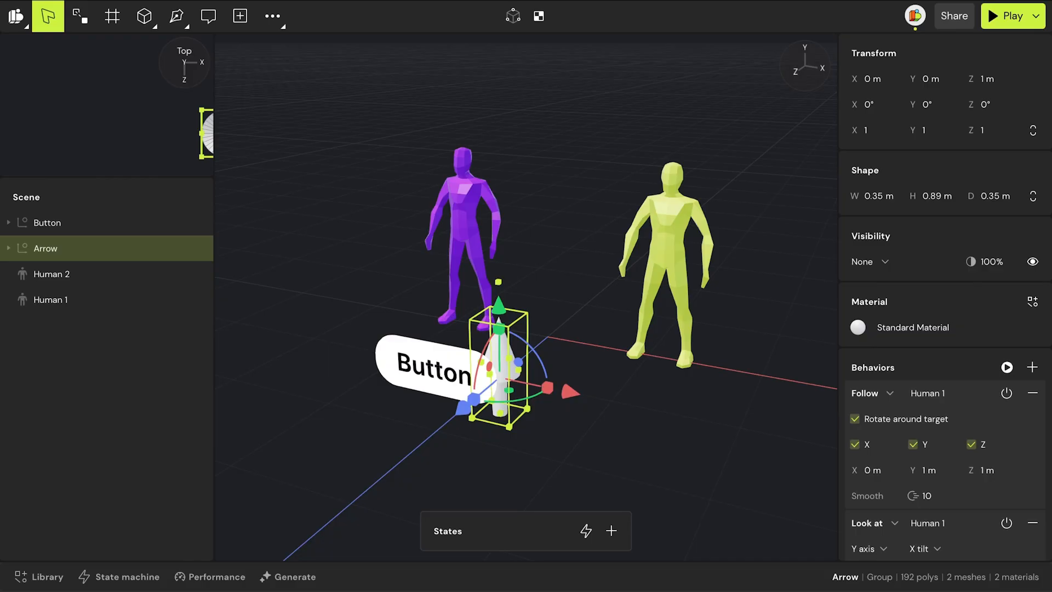
Preview the white arrow's behaviors and add a state named Right, connected from Base State, in its state machine
click(1007, 367)
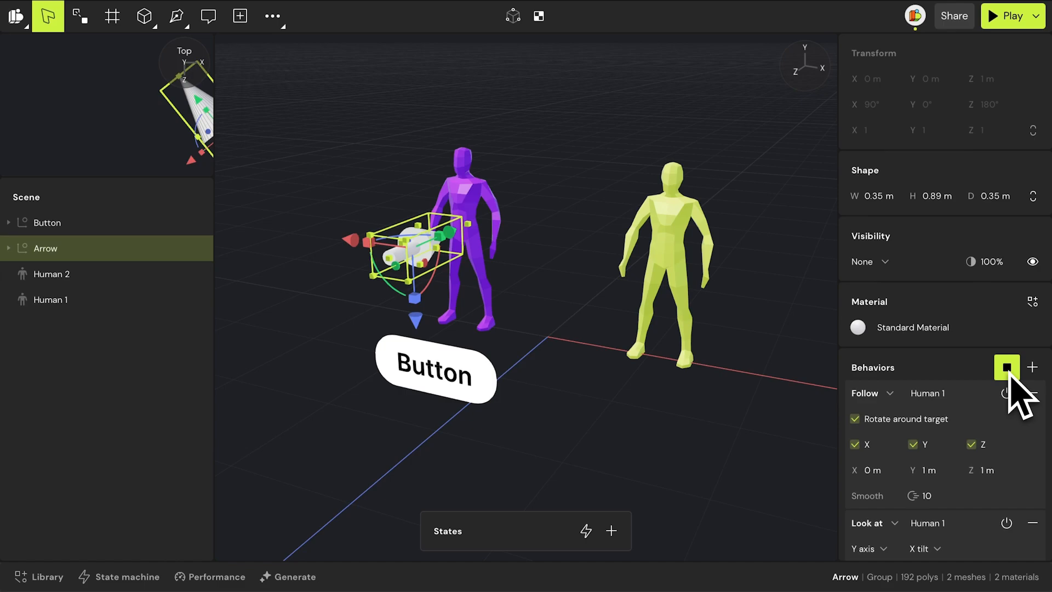
click(143, 578)
drag(573, 486, 674, 488)
double_click(676, 489)
text(Righ)
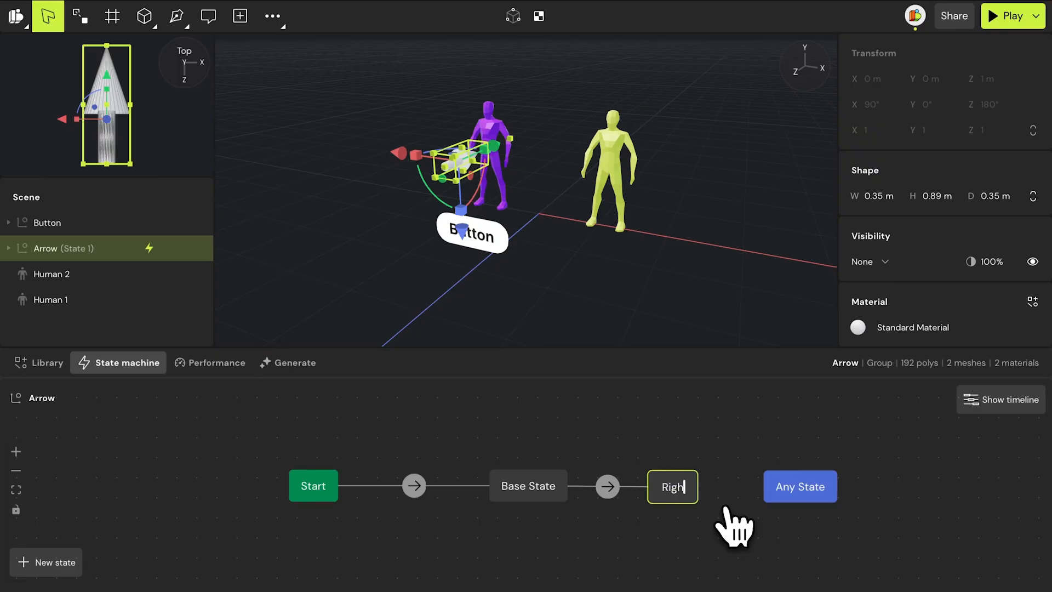
In the Right state, retarget the arrow's Follow and Look at behaviors to Human 2, and compare it with Base State
click(527, 525)
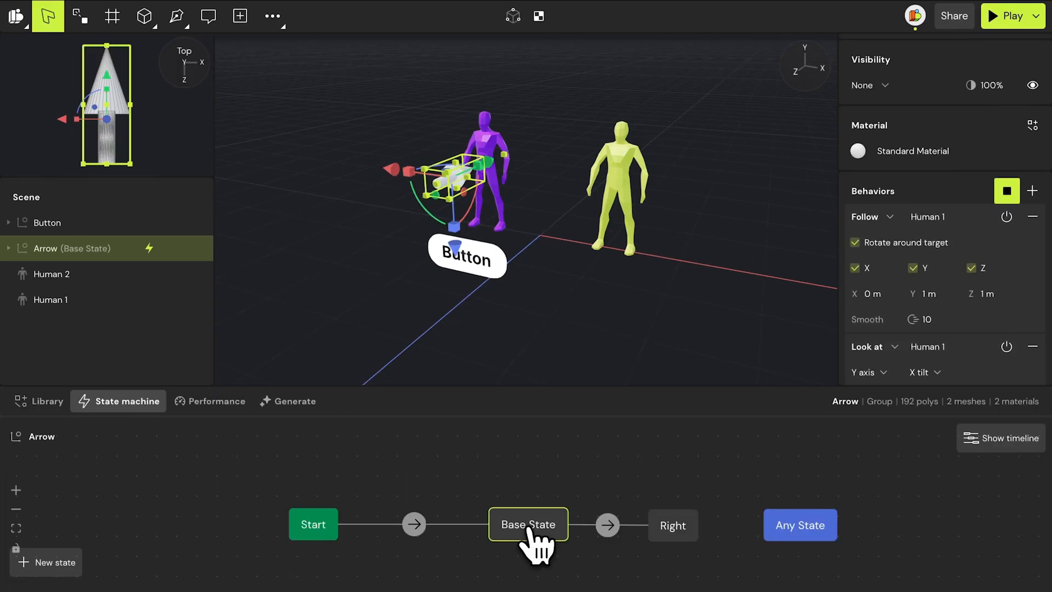
click(673, 526)
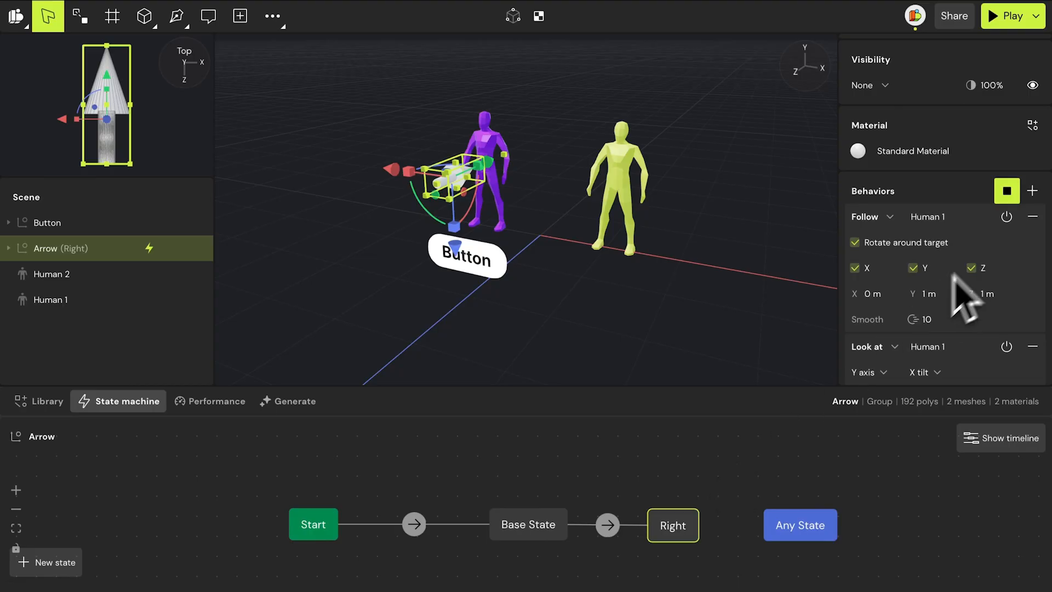
click(981, 217)
click(620, 175)
click(534, 525)
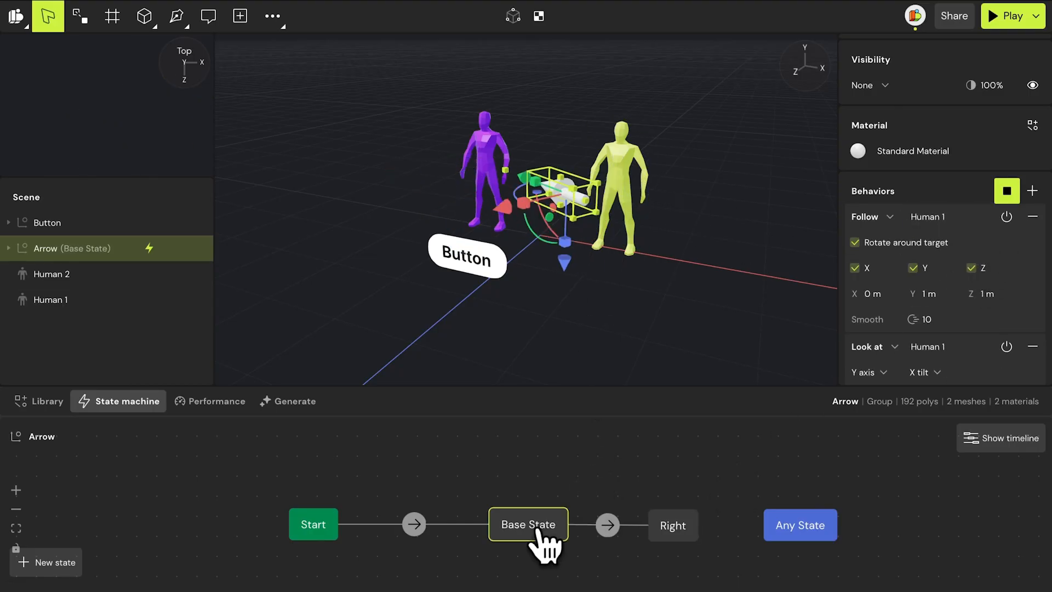
click(692, 532)
Set Button as the trigger object of the Pointer down event on the transition from Base State to Right
click(611, 527)
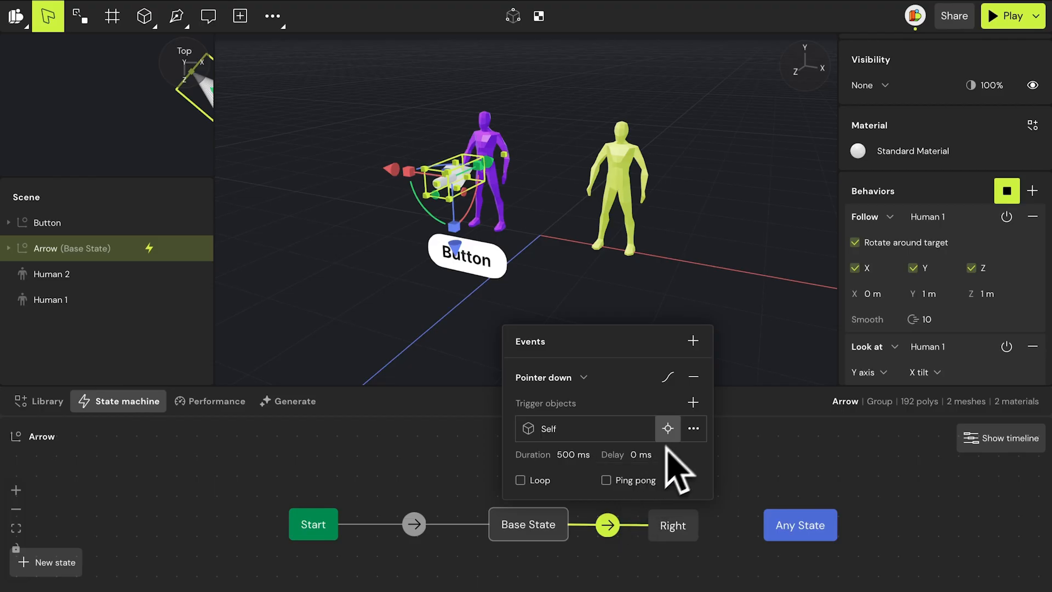
click(668, 429)
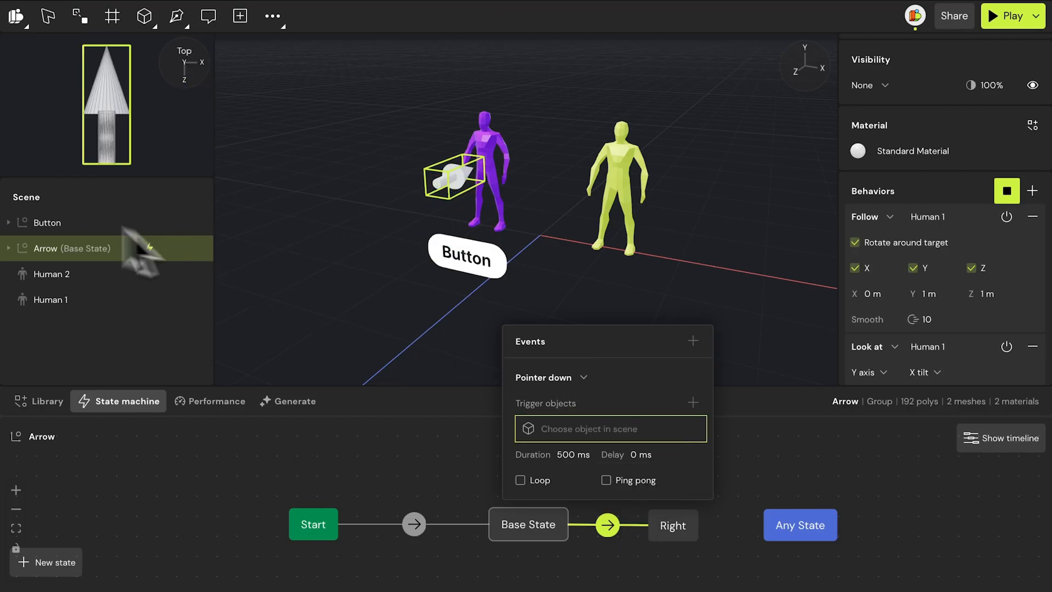
click(48, 223)
click(718, 523)
Add a return transition from Right to Base State with Button as its Pointer down trigger, and play the scene
drag(707, 527, 519, 526)
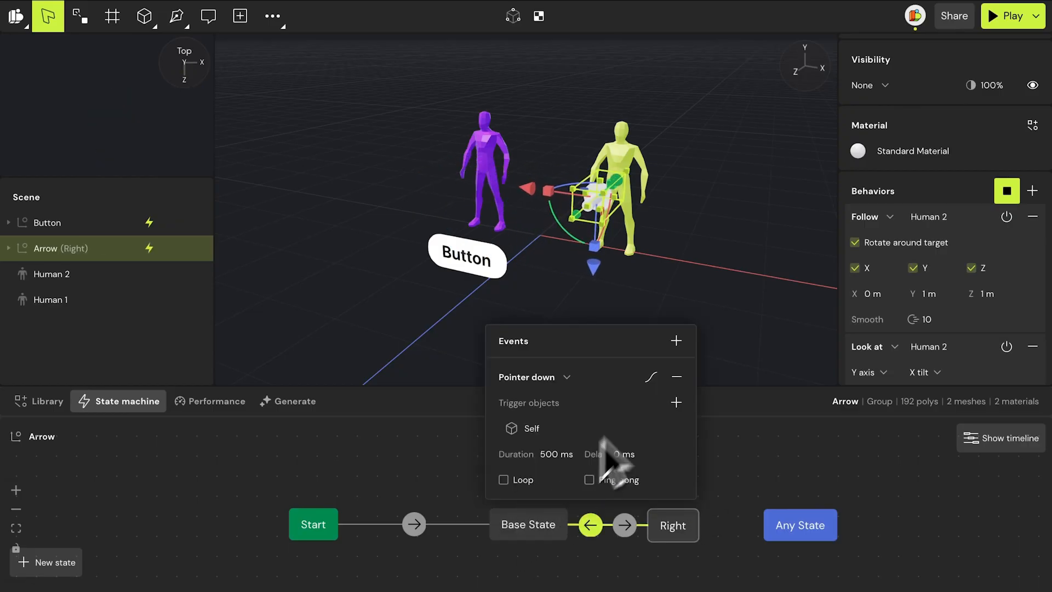
click(660, 428)
click(83, 222)
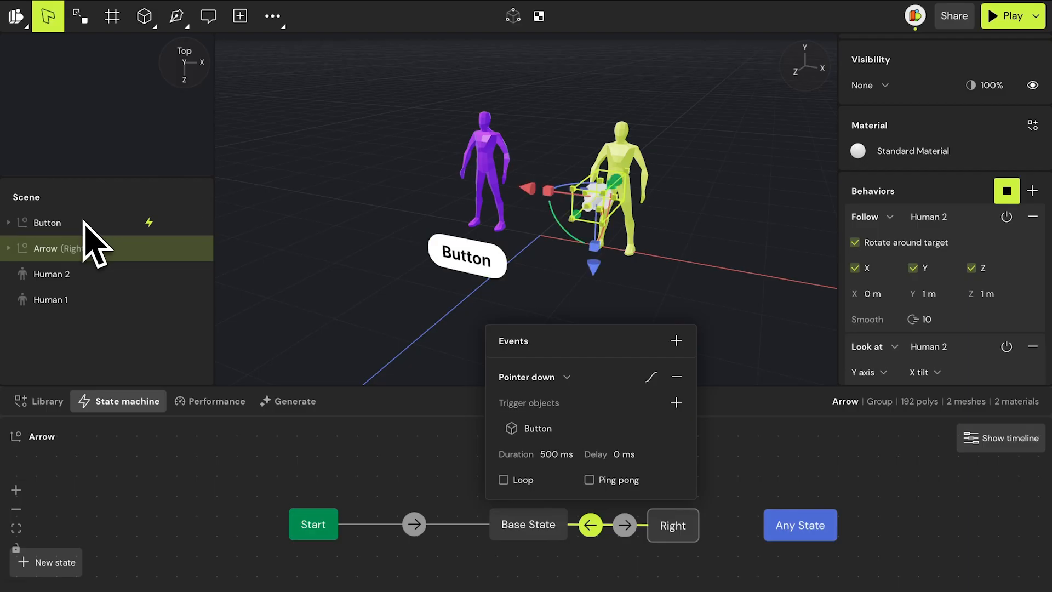
click(729, 463)
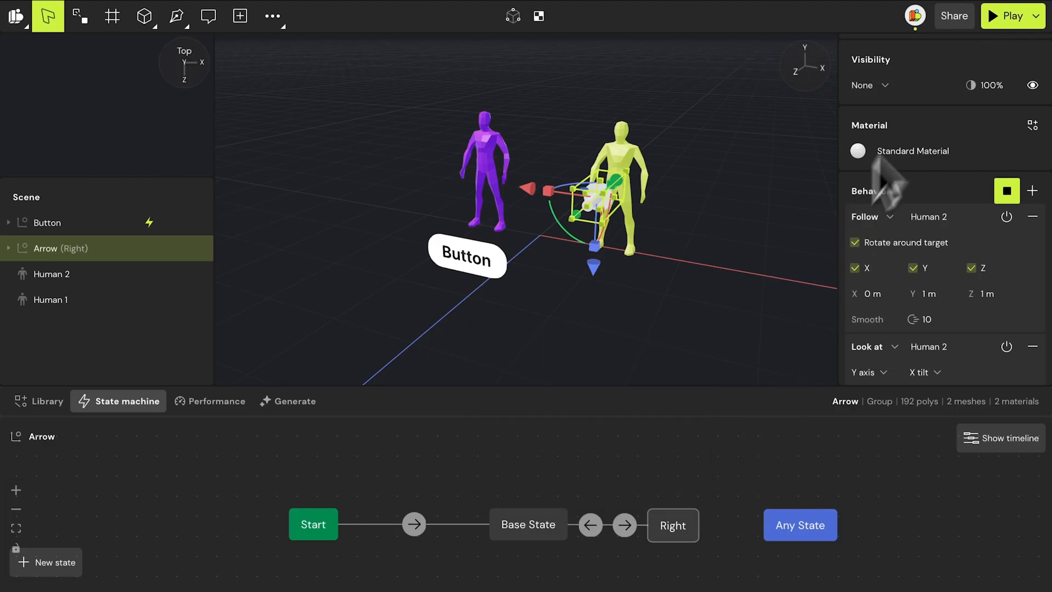
click(998, 16)
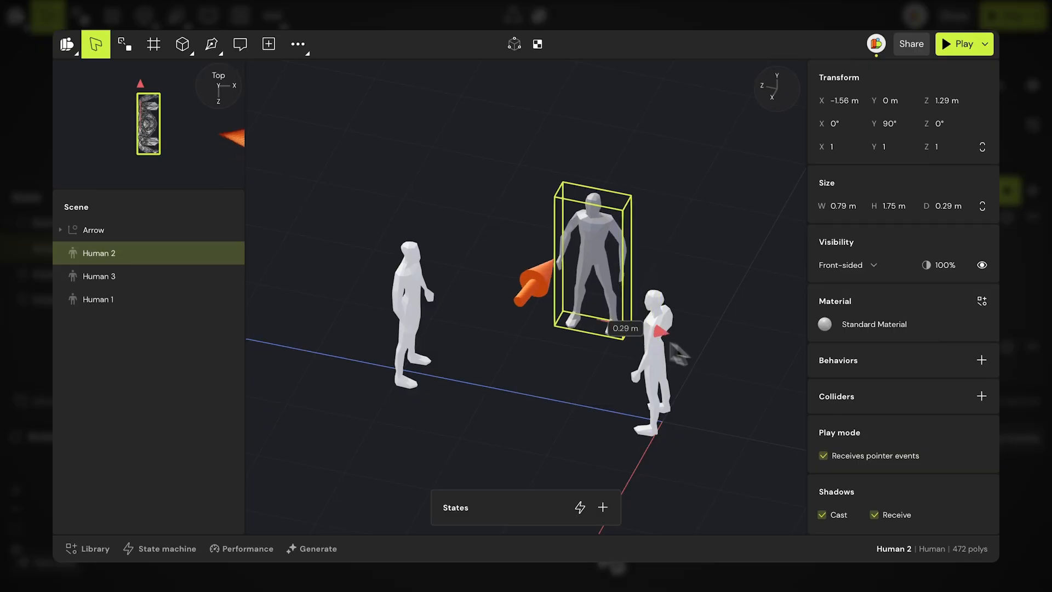
Try moving Human 2 along the scene's Z axis, then undo the move
mouse_move(670, 343)
mouse_down()
mouse_move(491, 324)
mouse_move(652, 354)
mouse_up()
key(super+z)
Move Human 1 along the Z axis and disable the arrow's Look at behavior aimed at Human 2
click(668, 396)
mouse_move(596, 411)
mouse_down()
mouse_move(735, 436)
mouse_move(482, 393)
mouse_move(713, 430)
mouse_move(584, 404)
mouse_up()
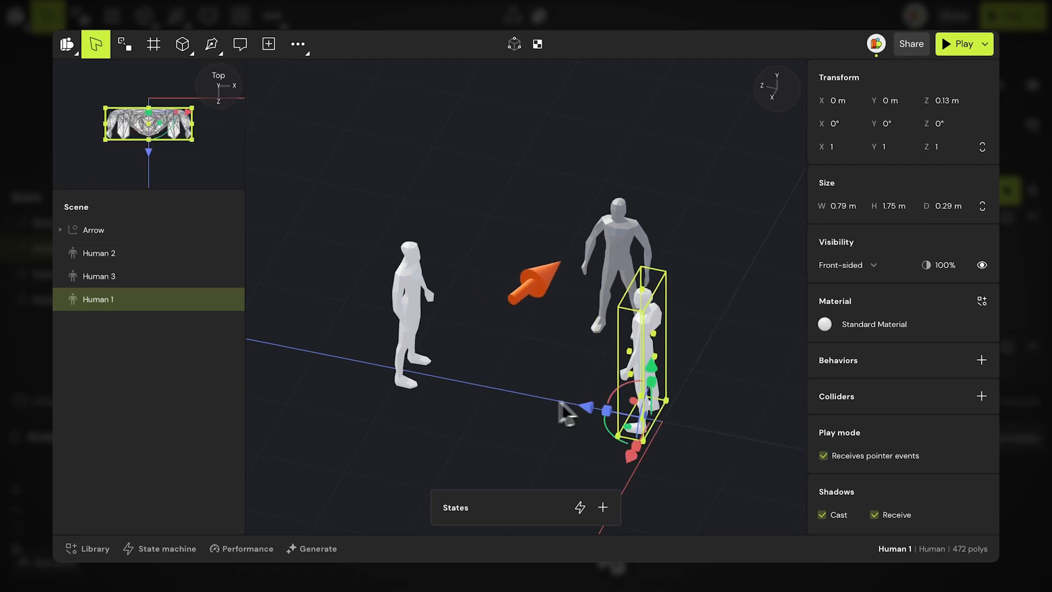
middle_drag(566, 406, 600, 415)
drag(616, 430, 679, 378)
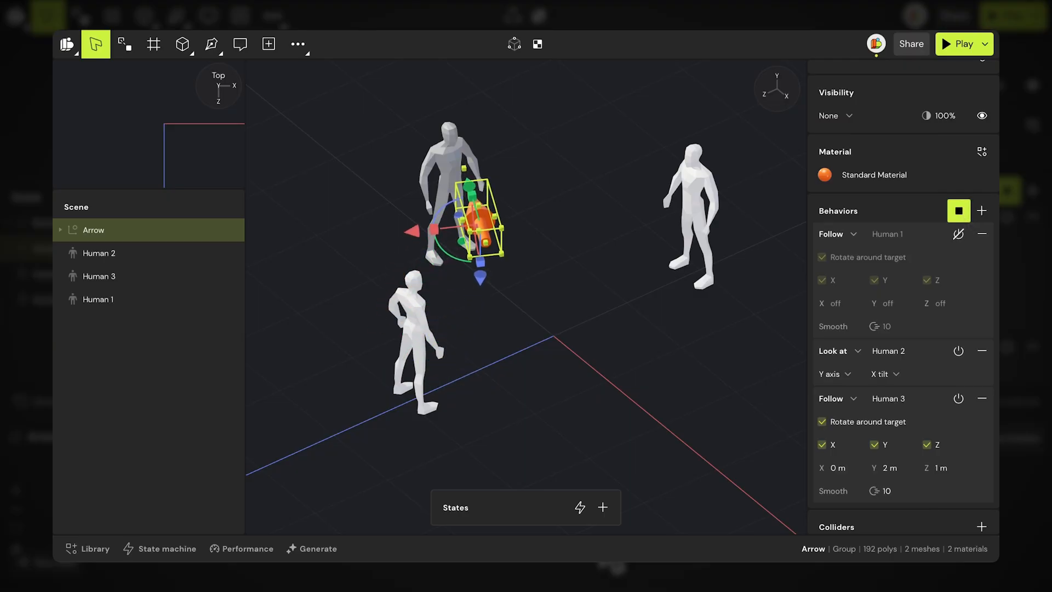
click(957, 353)
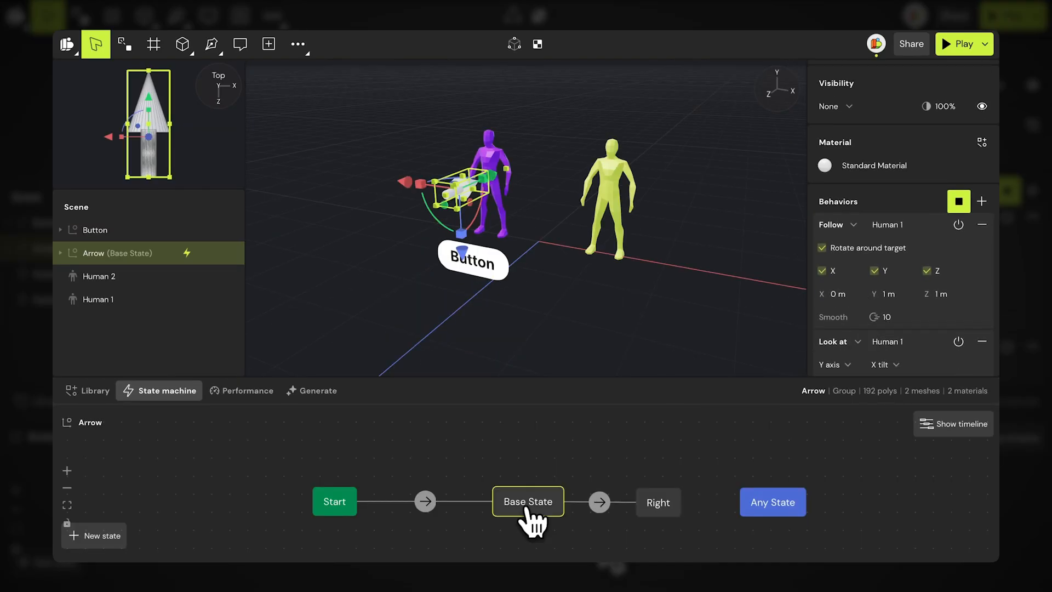
Set Human 2 as the Follow and Look at target in the arrow's Right state, then return to Base State
click(658, 507)
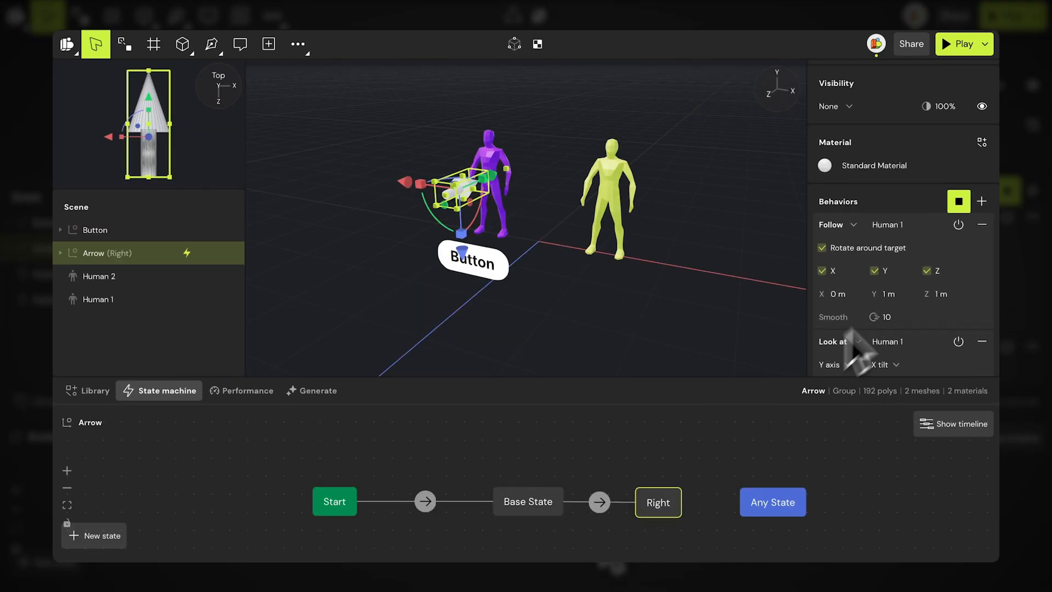
click(939, 229)
click(609, 175)
click(934, 348)
click(616, 187)
click(560, 498)
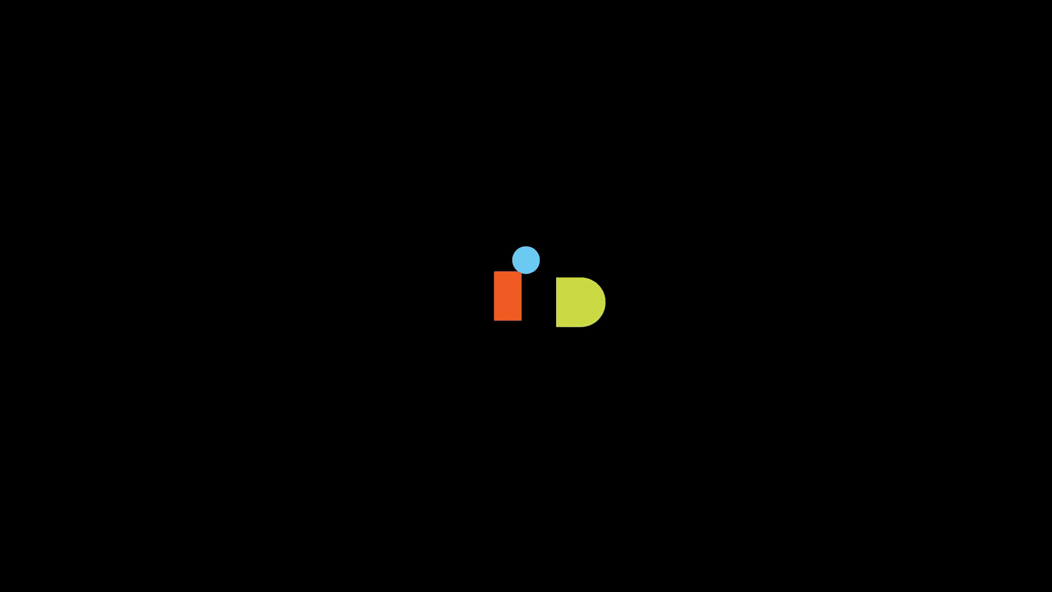